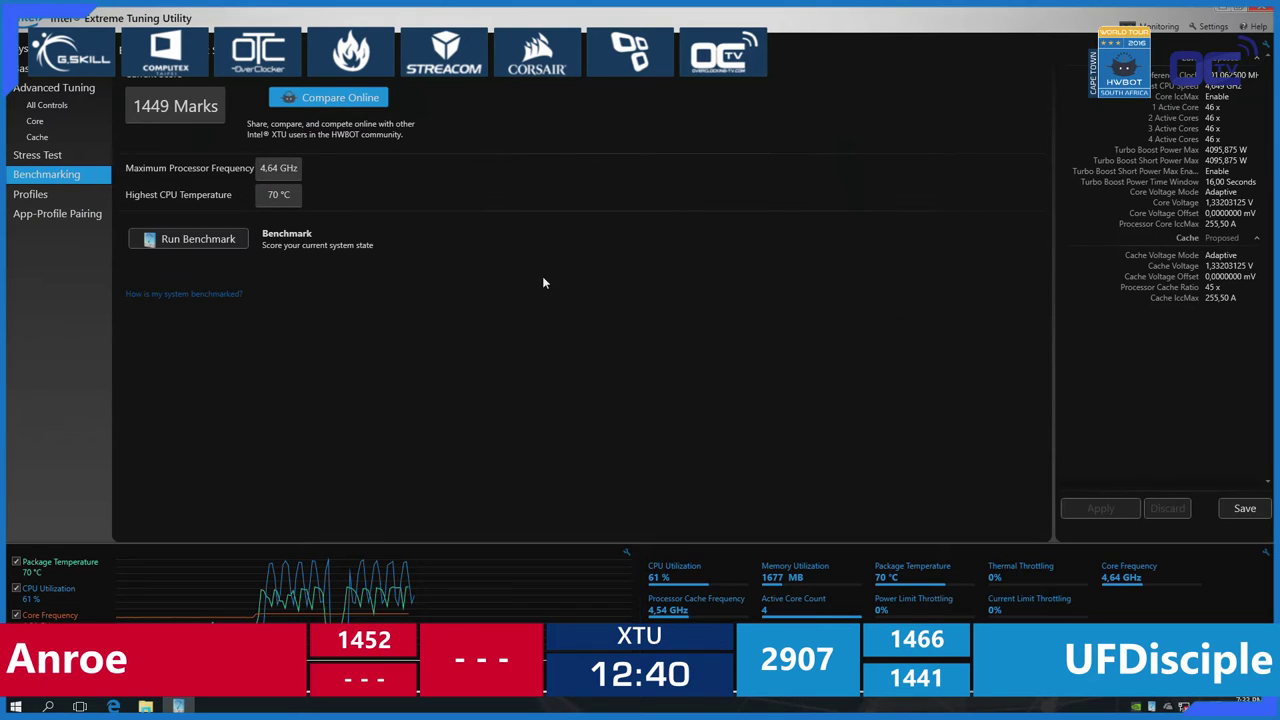
Raise all four active-core multipliers to 47x, apply the change and run the benchmark
click(73, 126)
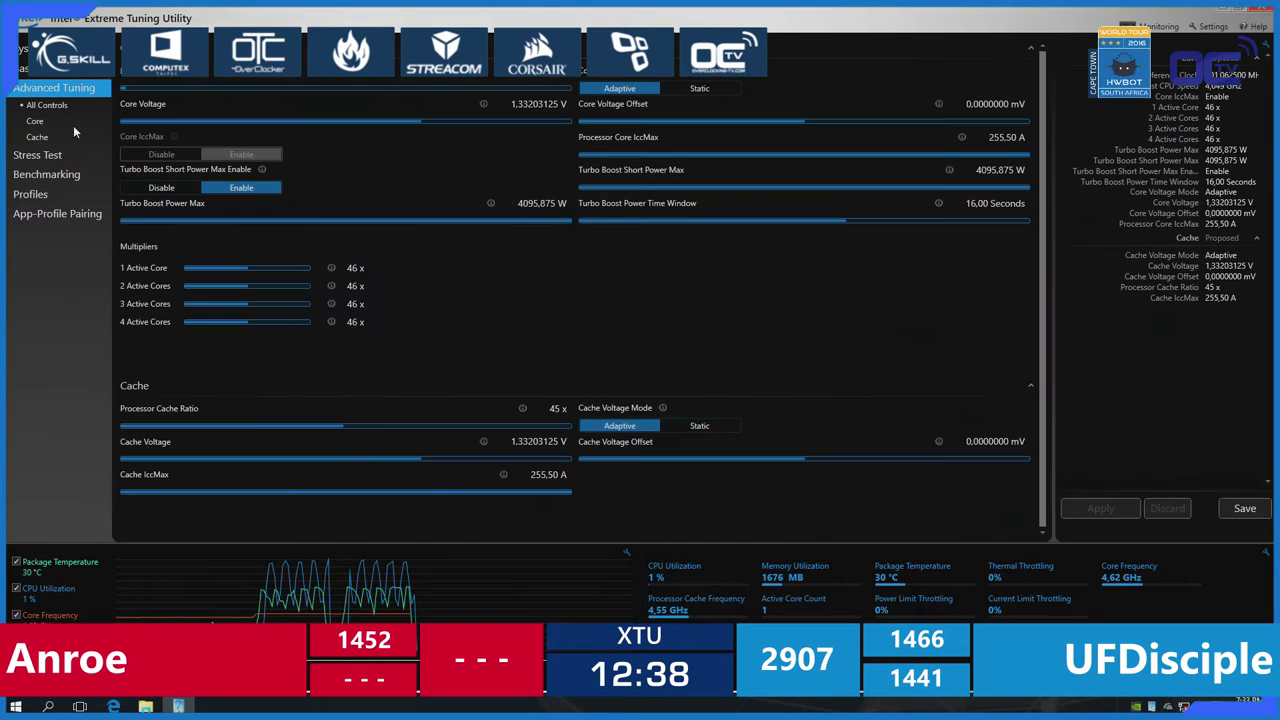
scroll(368, 322, up, 1)
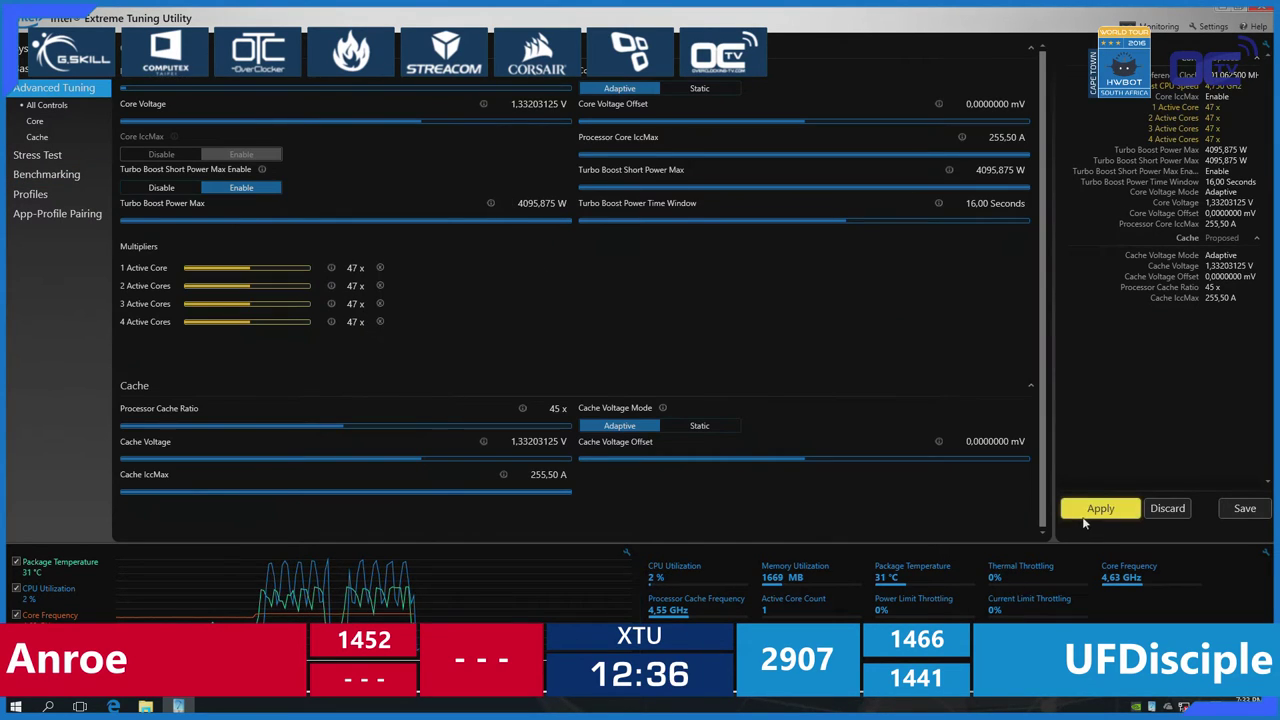
click(1084, 518)
click(47, 174)
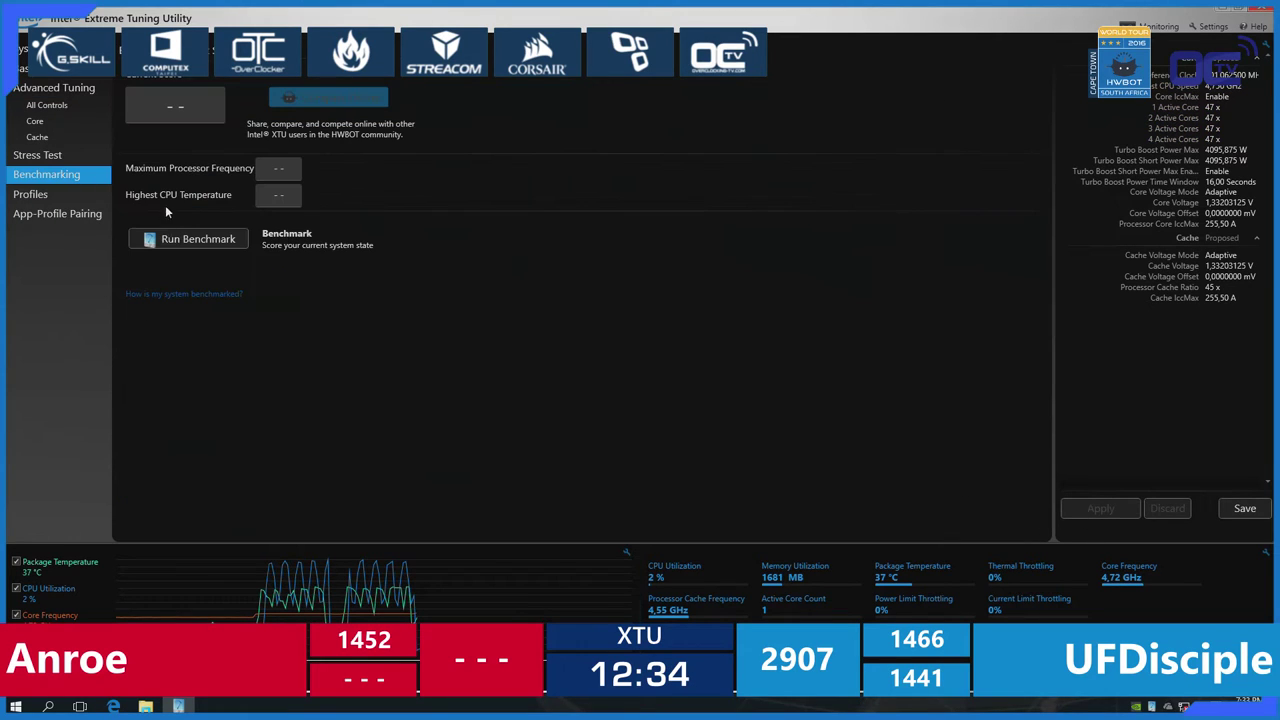
click(174, 240)
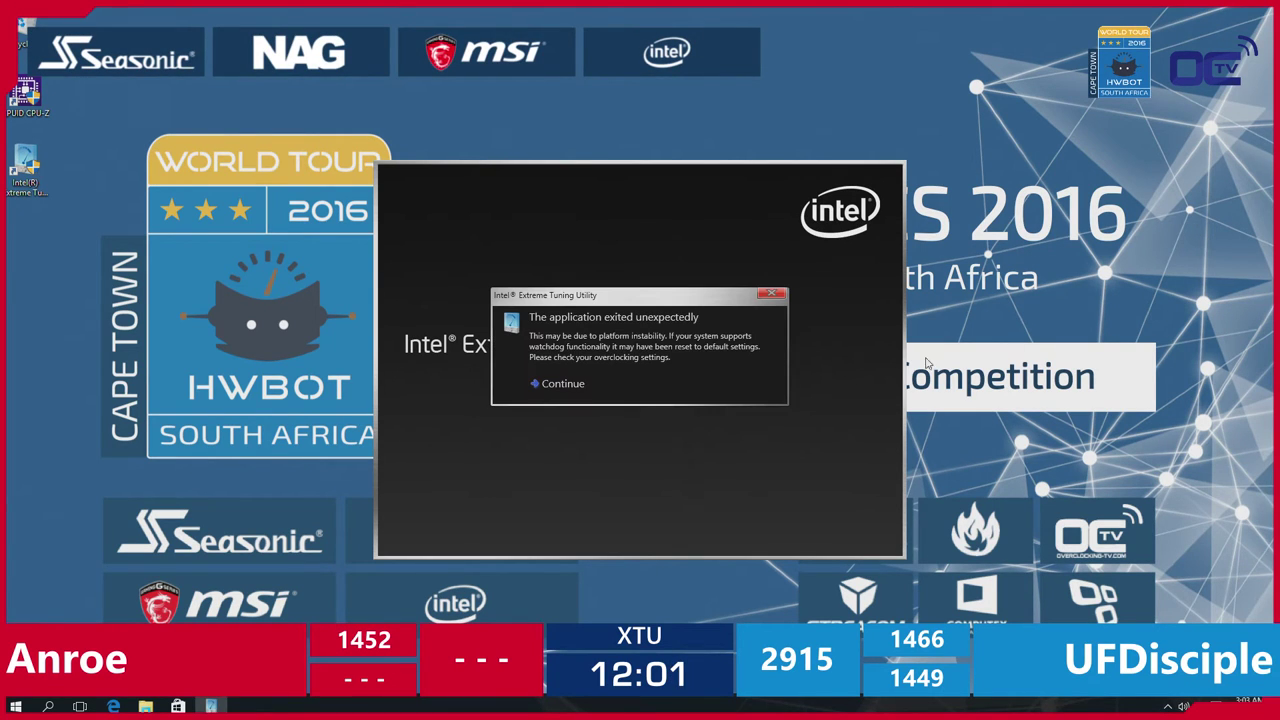
On the red-framed machine, dismiss the crash notice and raise the core voltage to 1.34863281 V with the reference clock at 100.333333 MHz
click(612, 383)
click(60, 123)
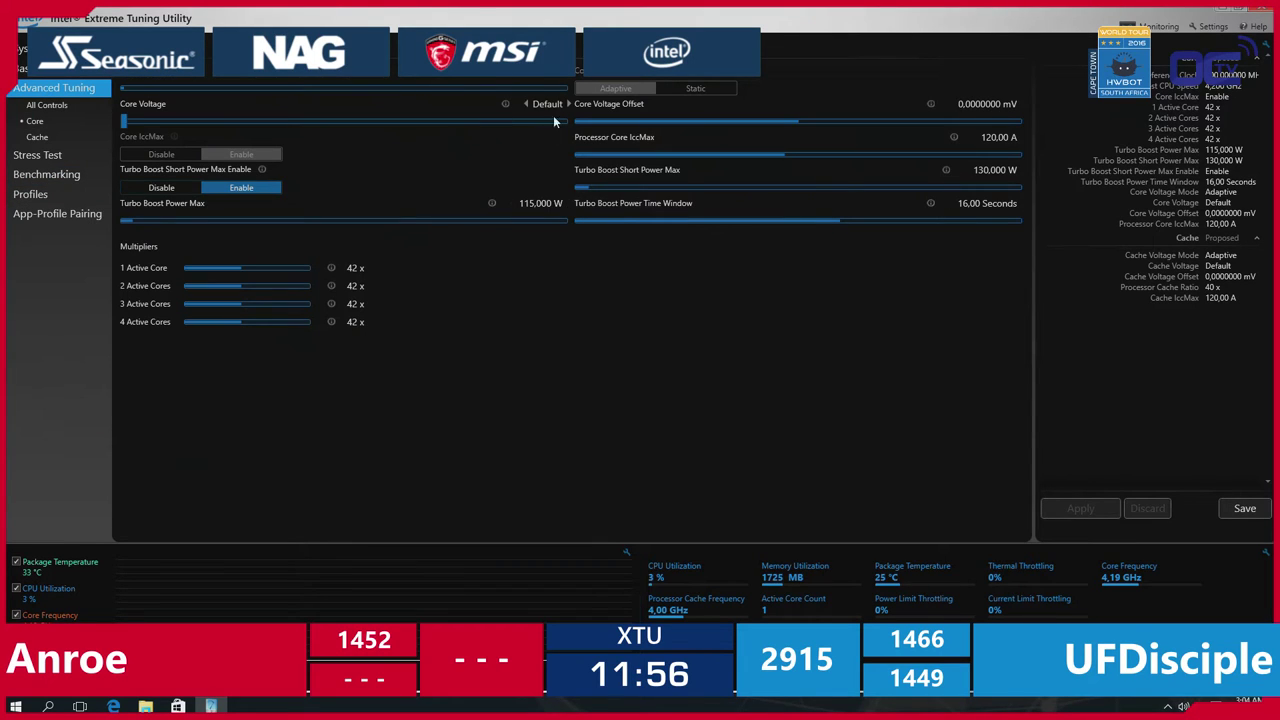
drag(123, 124, 417, 133)
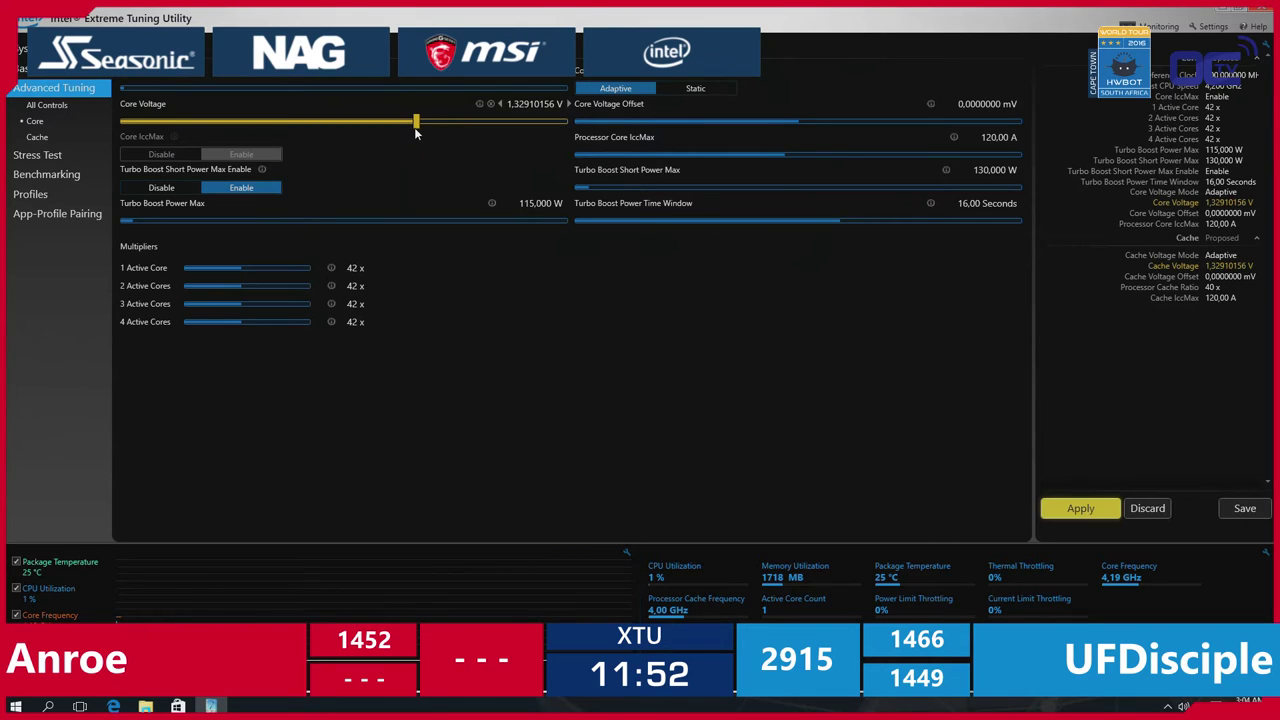
click(566, 104)
click(566, 104)
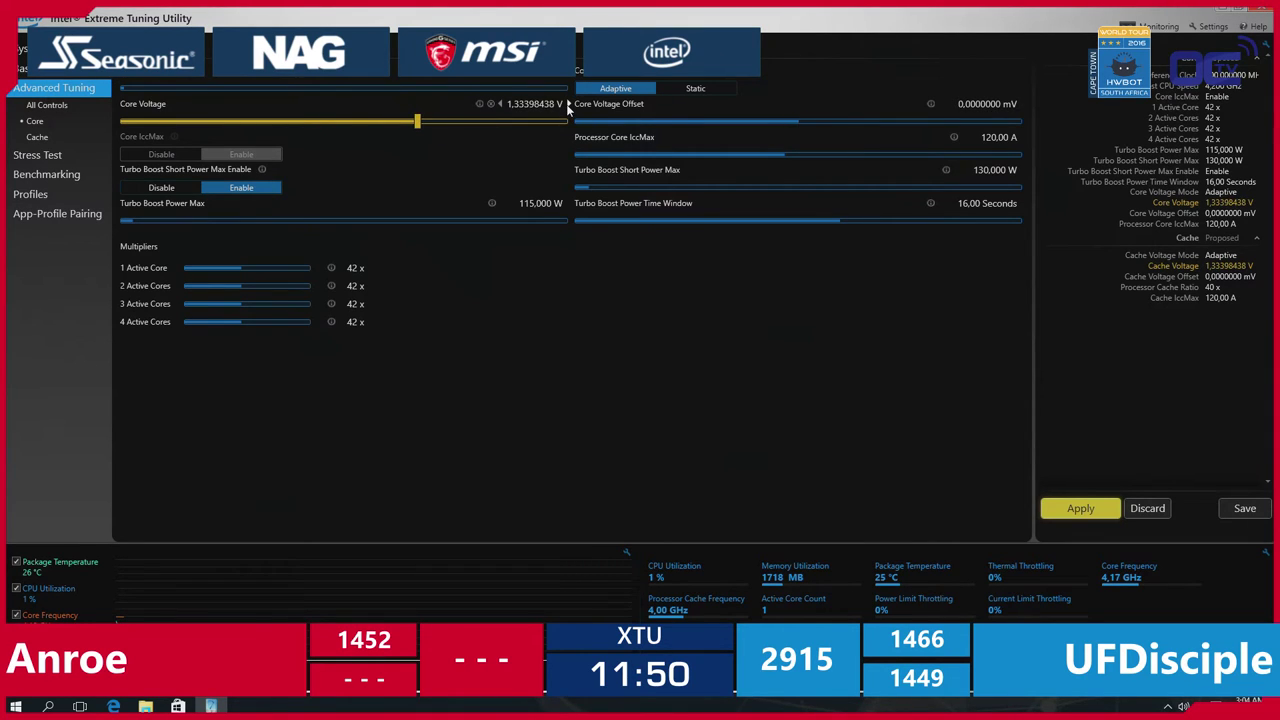
click(566, 104)
click(566, 104)
click(566, 104)
click(566, 104)
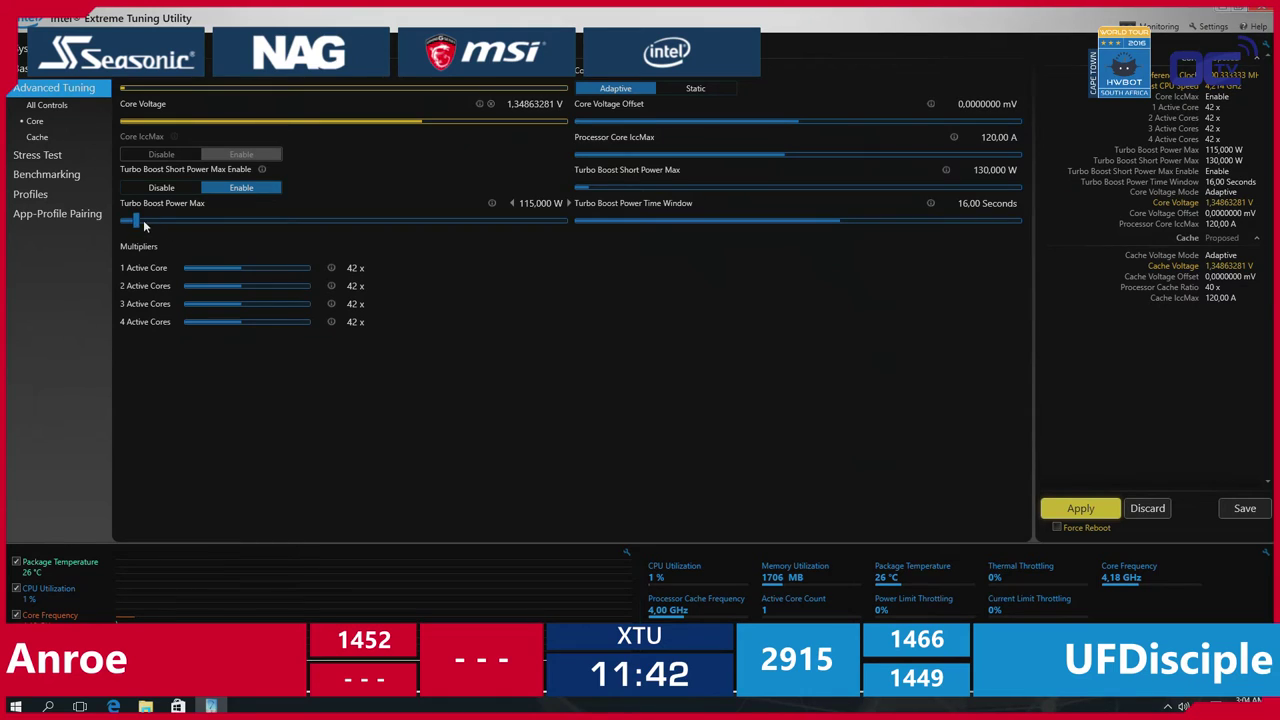
Set both Turbo Boost power limits to 4095.875 W, Processor Core IccMax to 255.50 A and the core voltage offset to 0.9765625 mV
drag(133, 218, 585, 215)
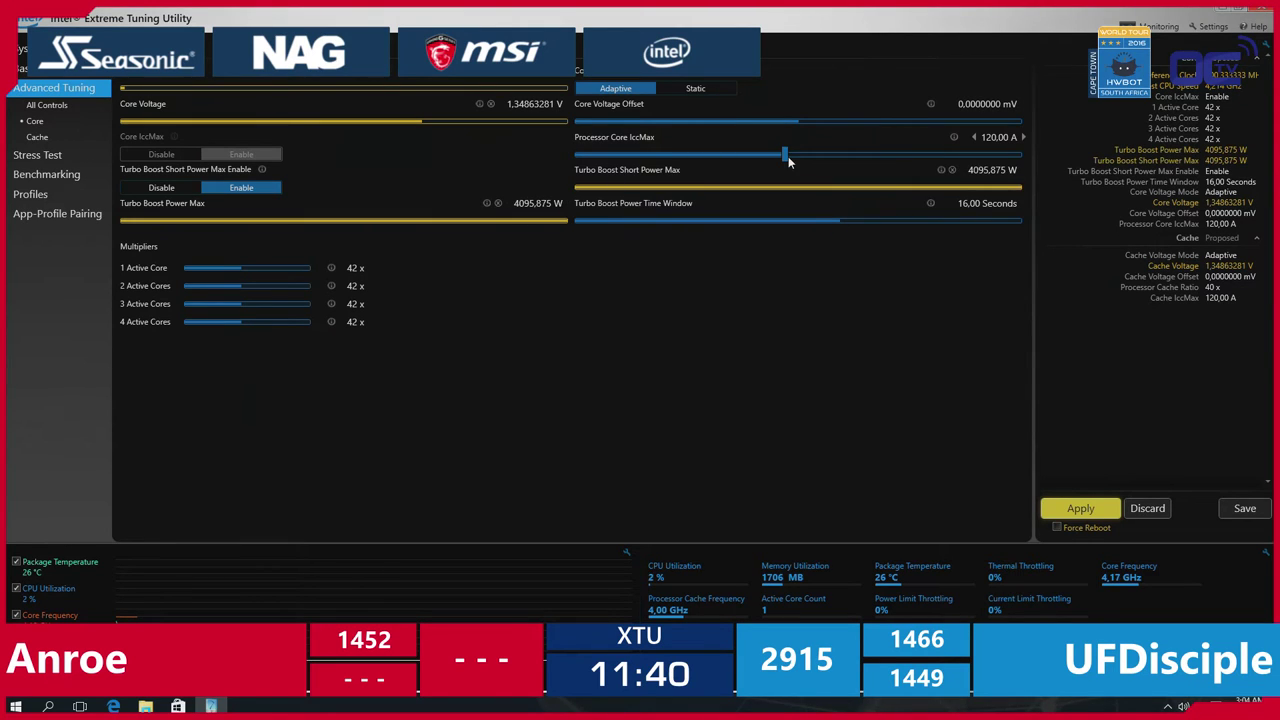
drag(786, 155, 1135, 118)
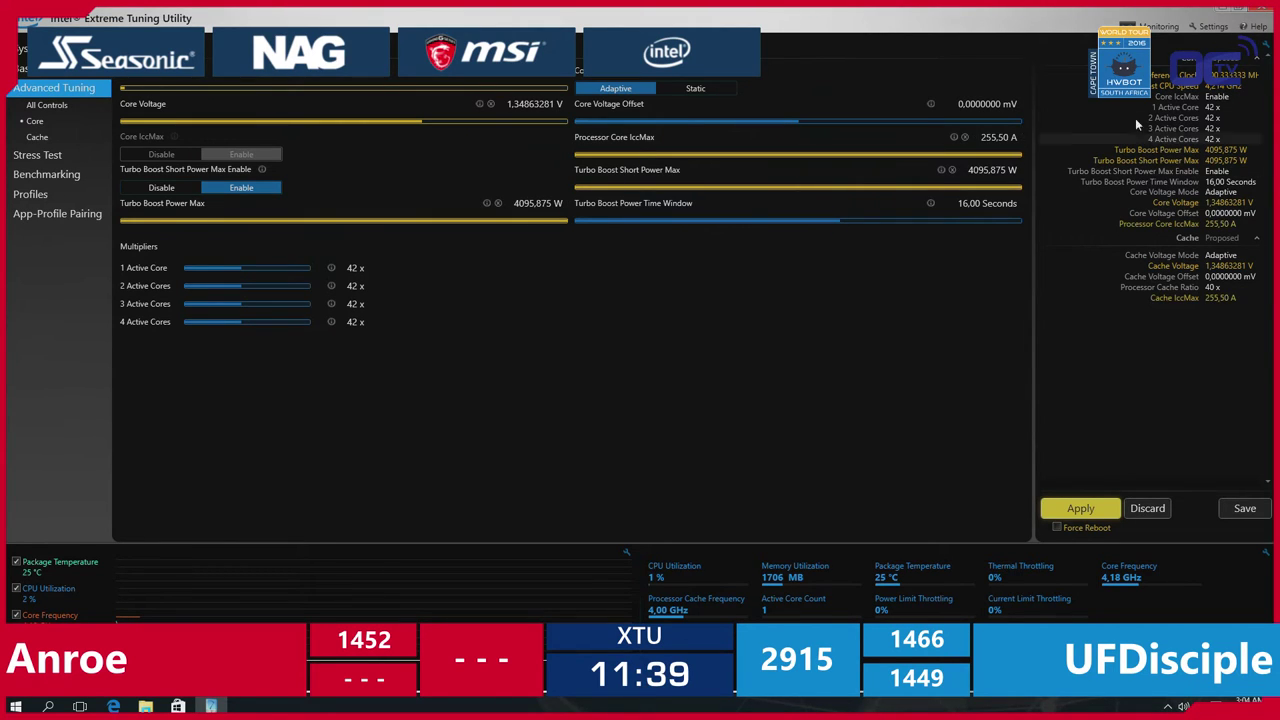
click(1018, 114)
Raise all active-core multipliers to 47x, apply the pending settings and run the benchmark
click(369, 322)
click(369, 322)
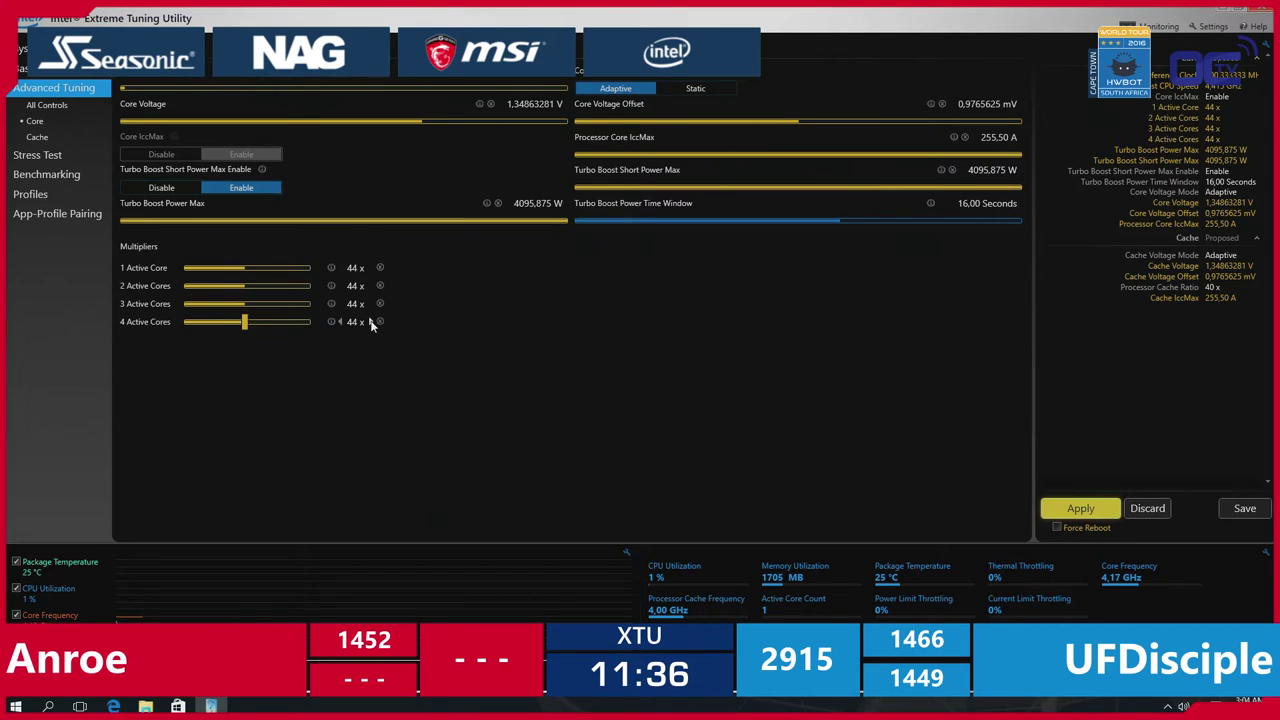
click(369, 322)
click(1063, 508)
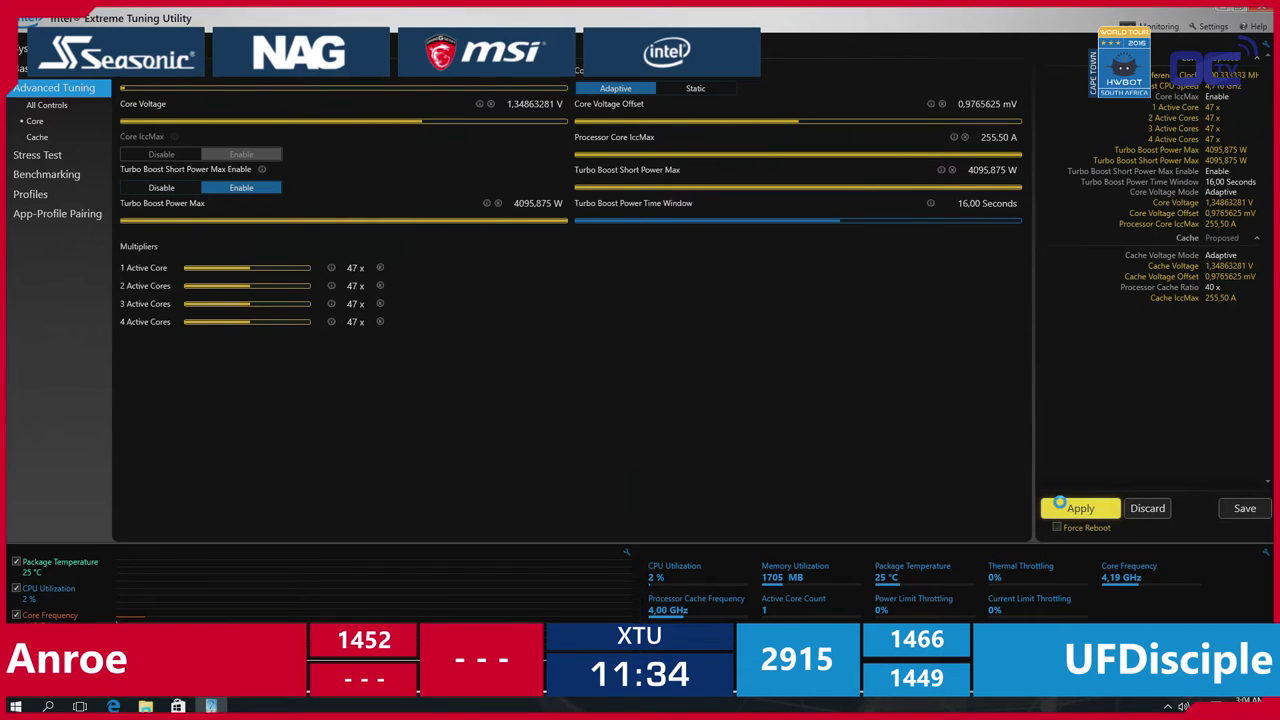
click(47, 176)
click(188, 240)
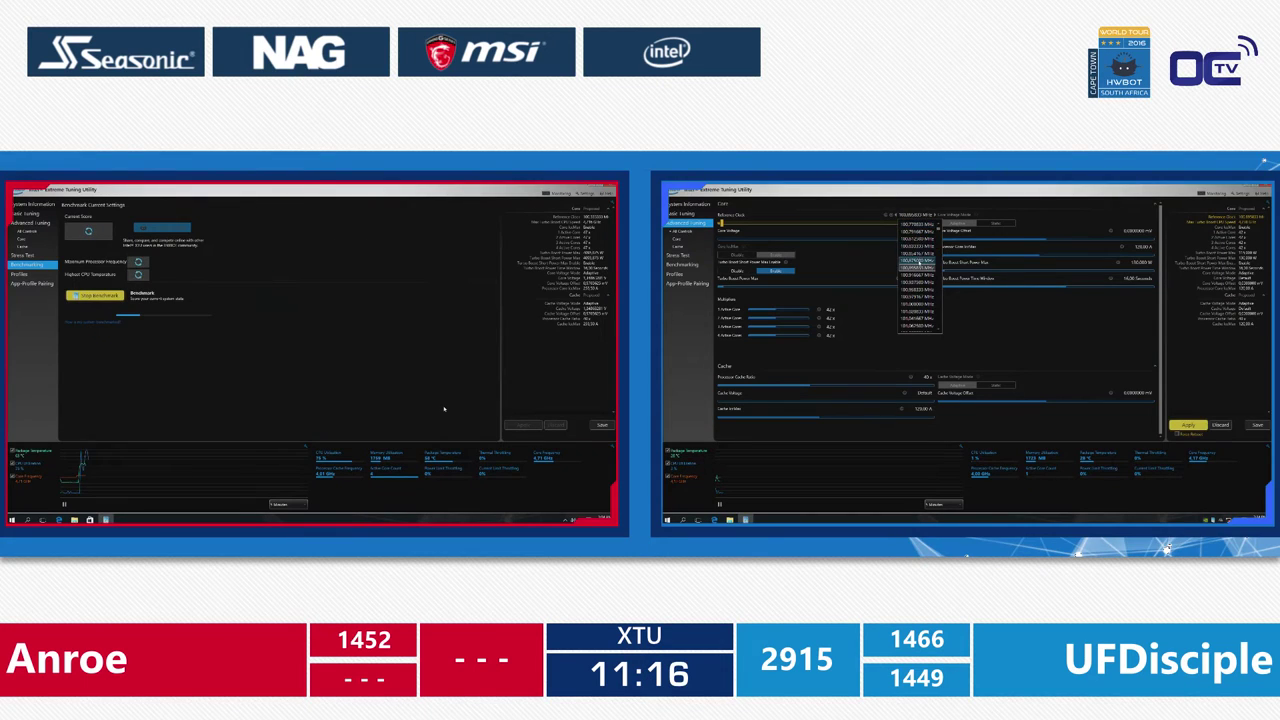
On the blue-framed machine, set the reference clock to 100.875 MHz and core voltage to 1.33300781 V, and run the benchmark
click(920, 246)
drag(742, 240, 862, 240)
click(903, 231)
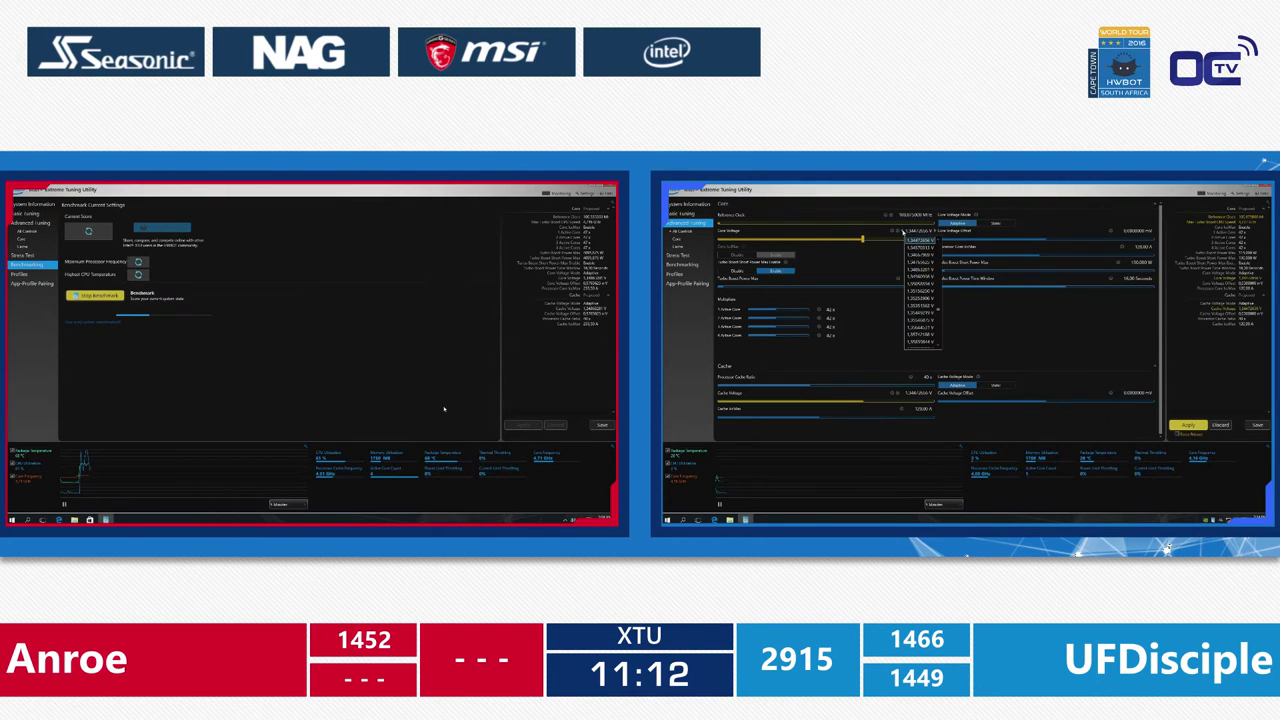
click(920, 300)
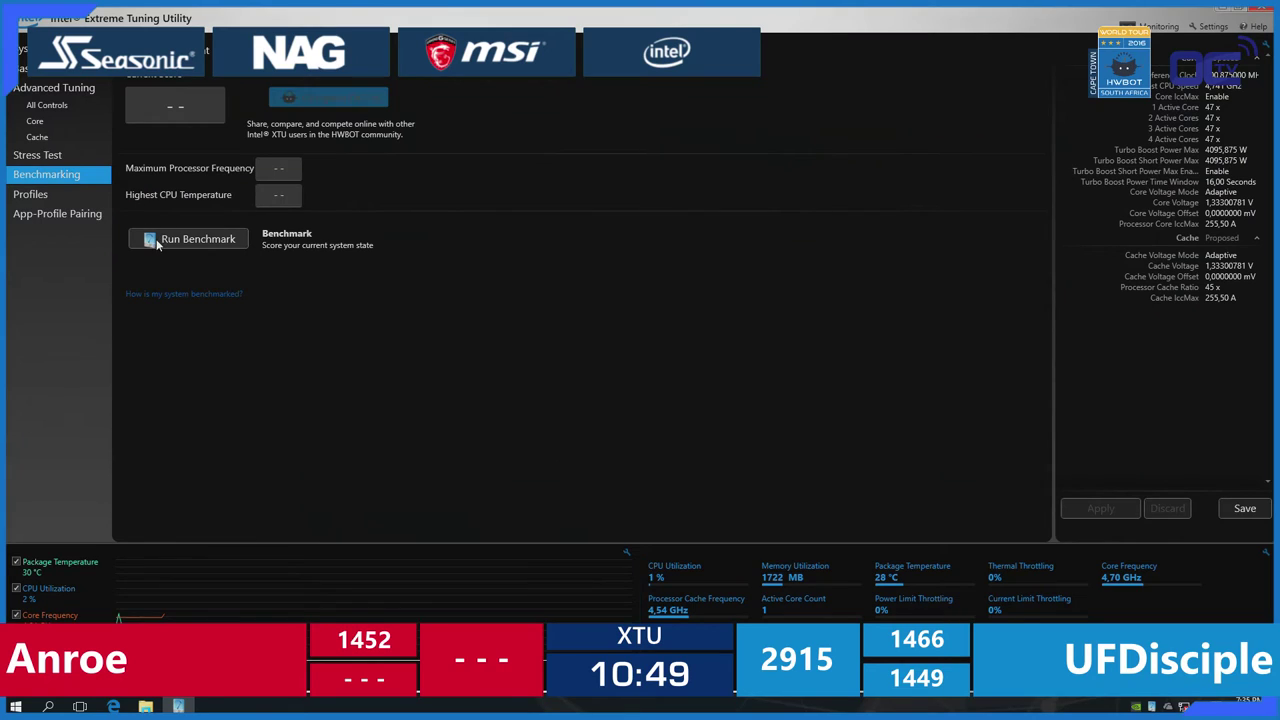
click(157, 241)
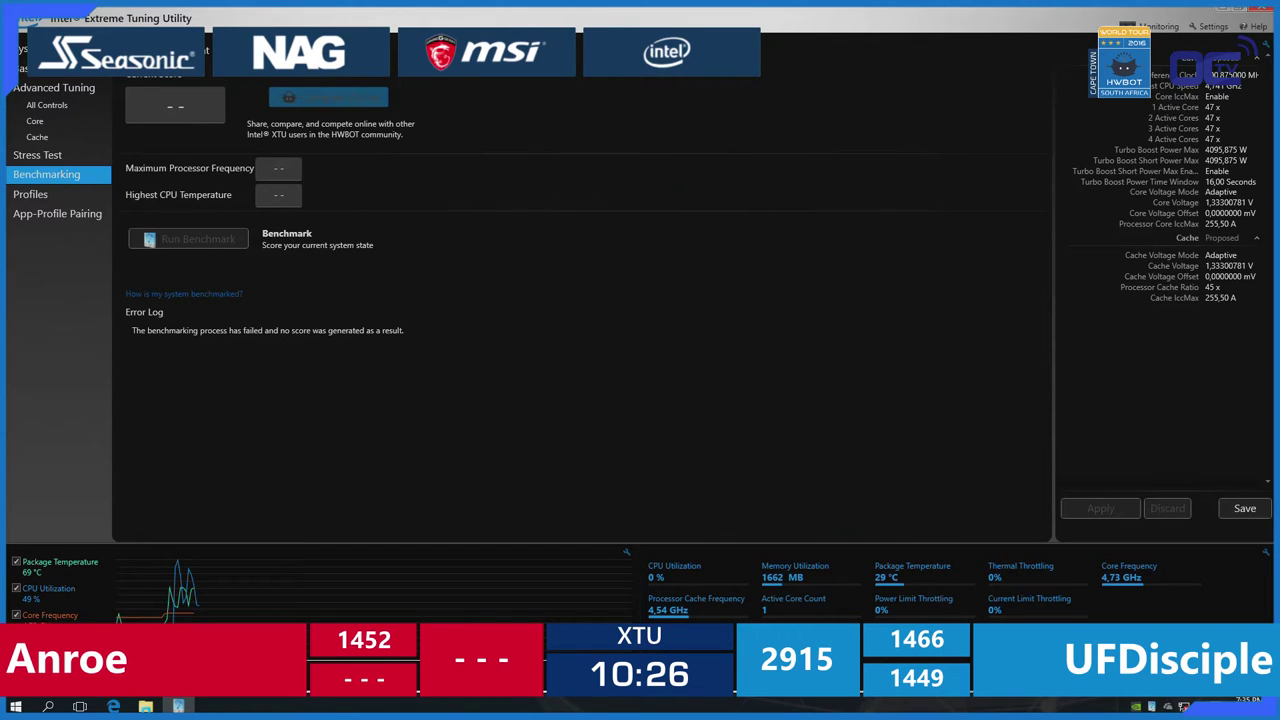
Close and relaunch Extreme Tuning Utility, and open its advanced tuning controls
click(1258, 12)
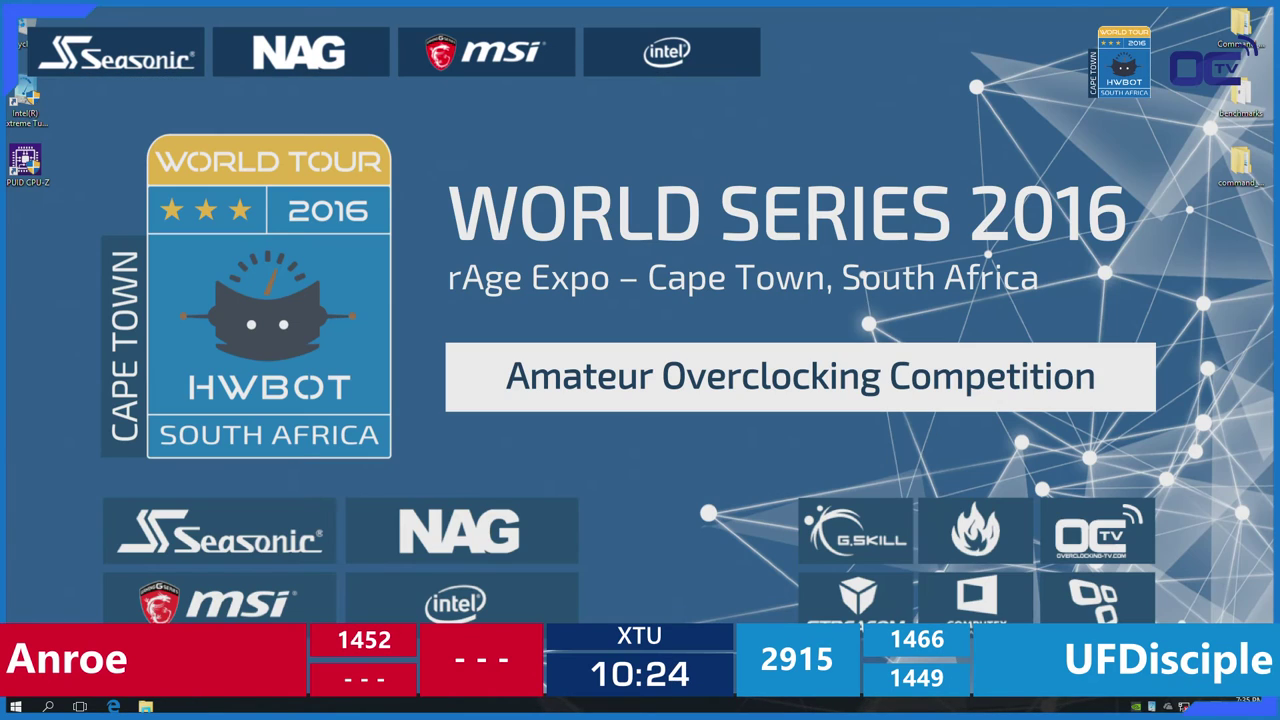
double_click(14, 95)
click(35, 121)
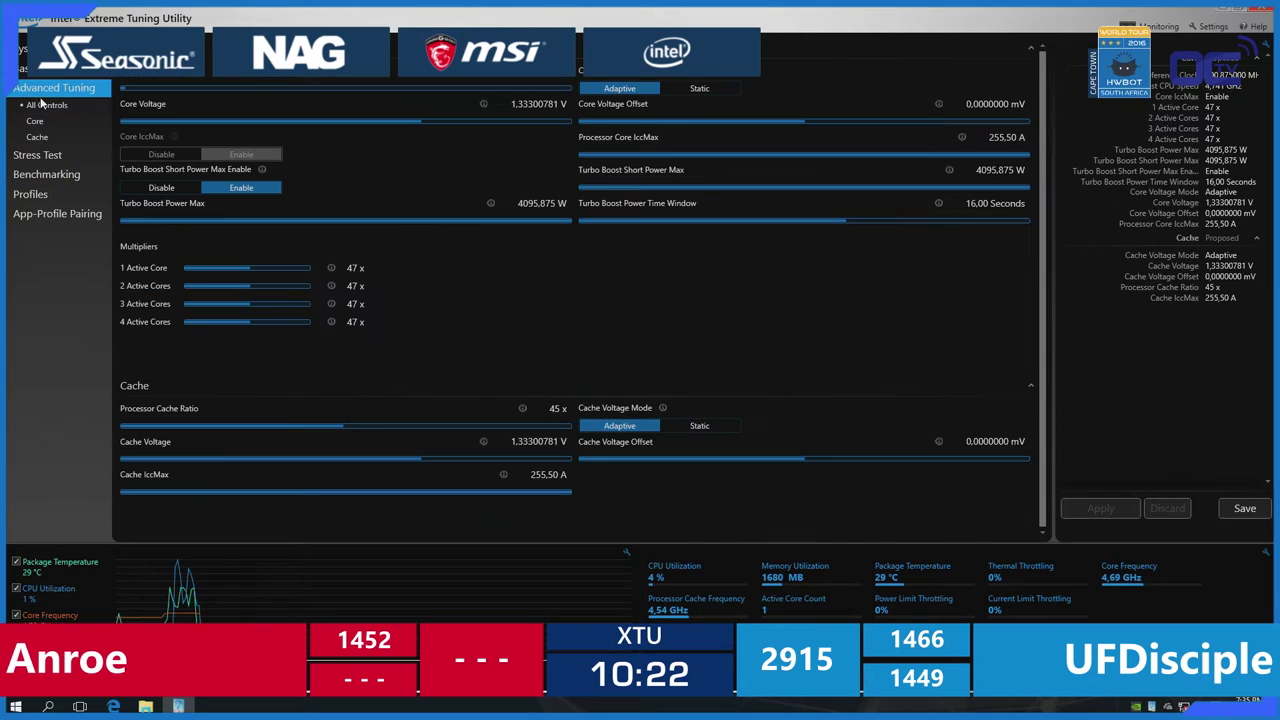
Lower the reference clock, apply it and run the benchmark, dismissing the lost-connection message
click(512, 86)
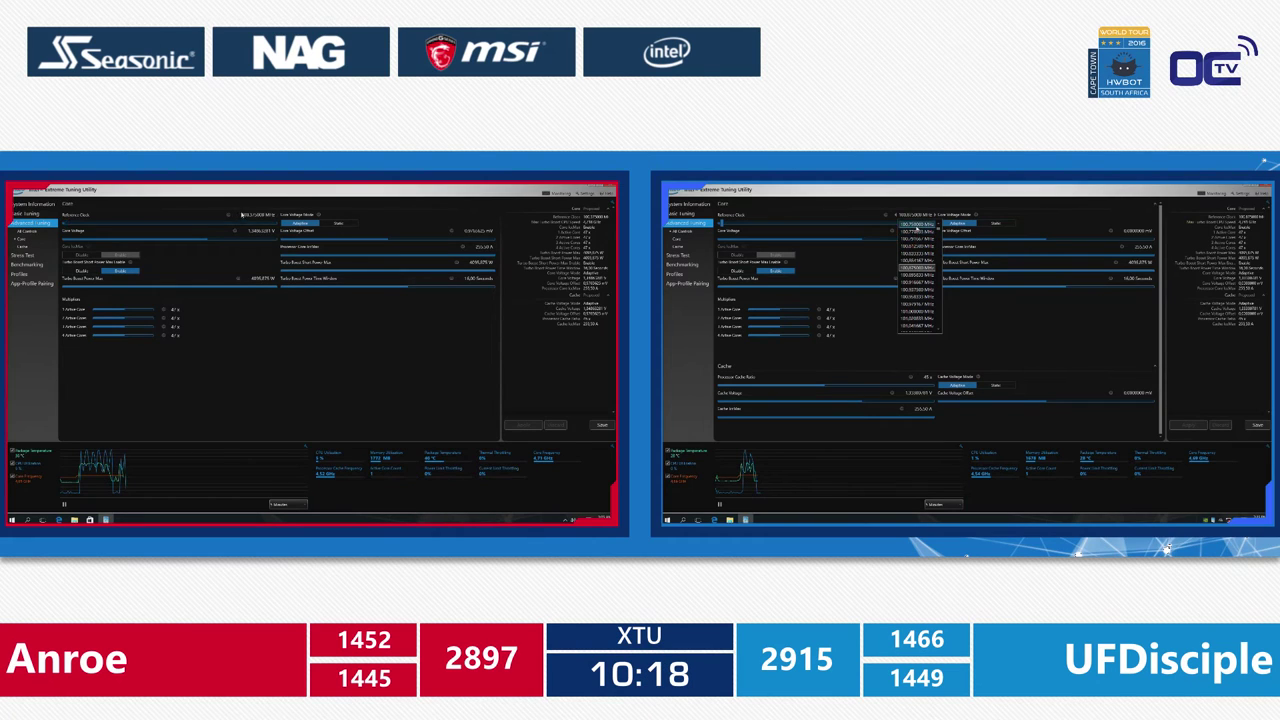
click(916, 232)
click(1186, 426)
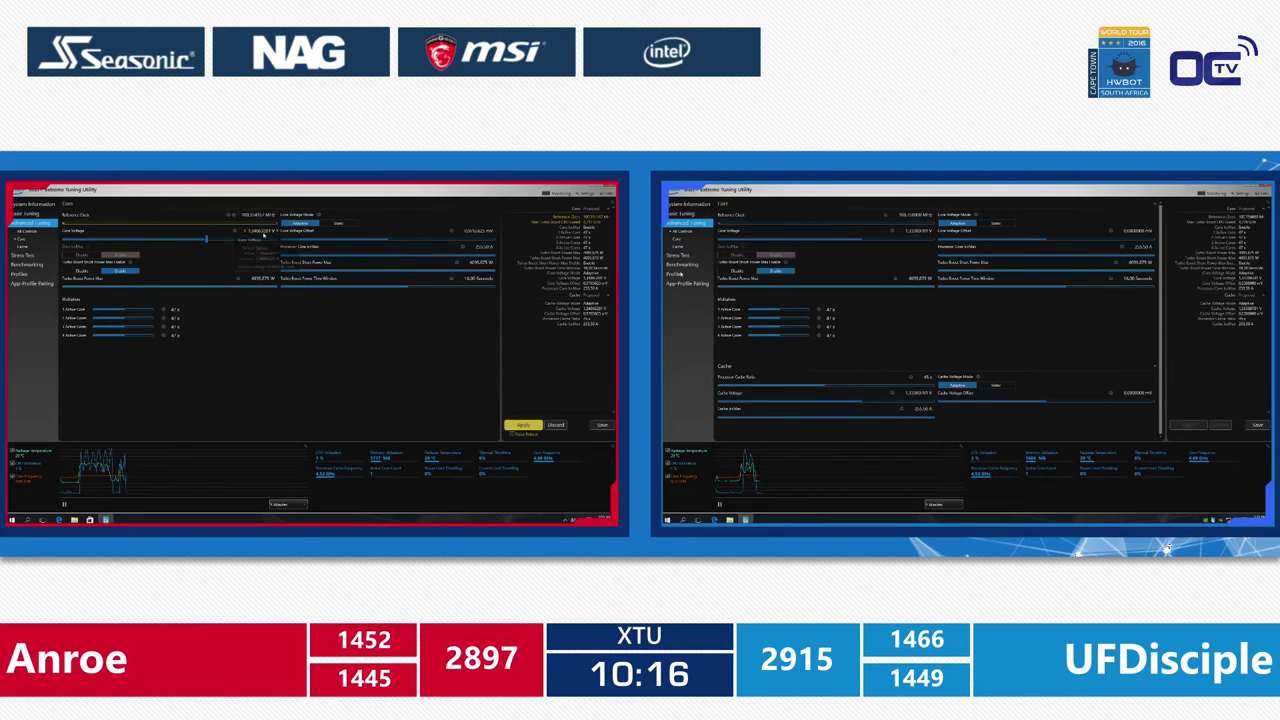
click(684, 264)
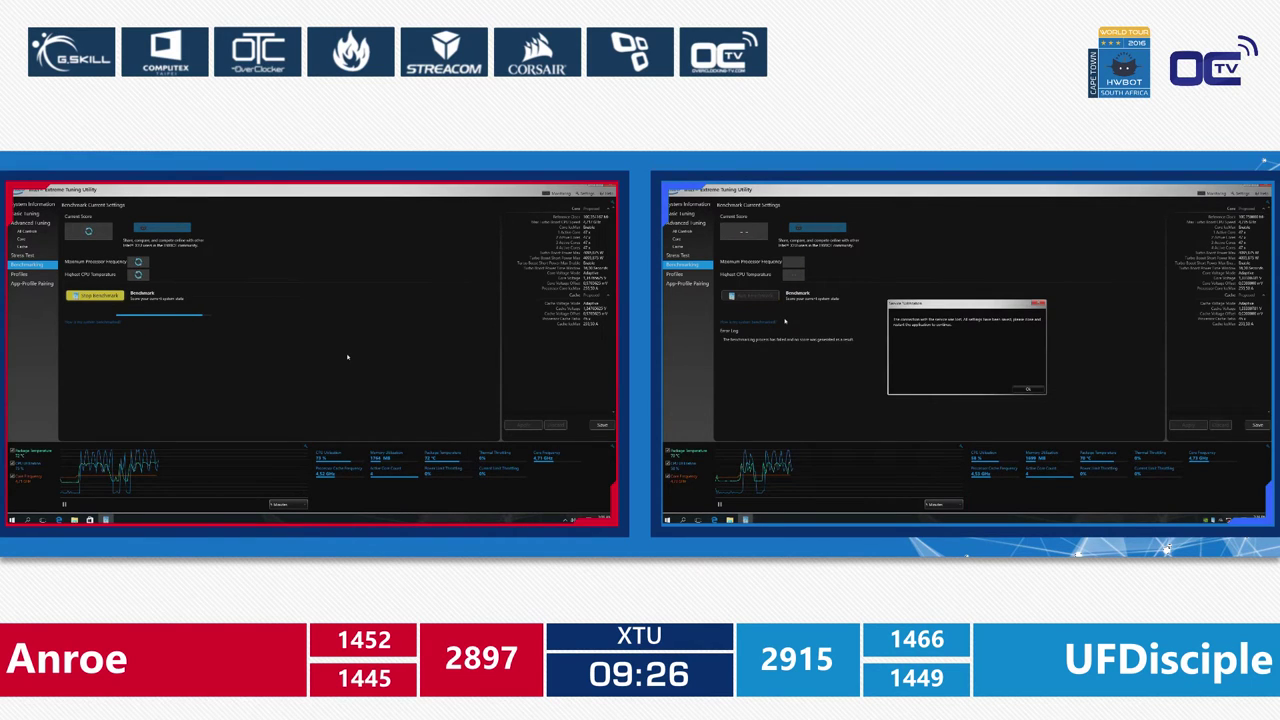
click(1028, 389)
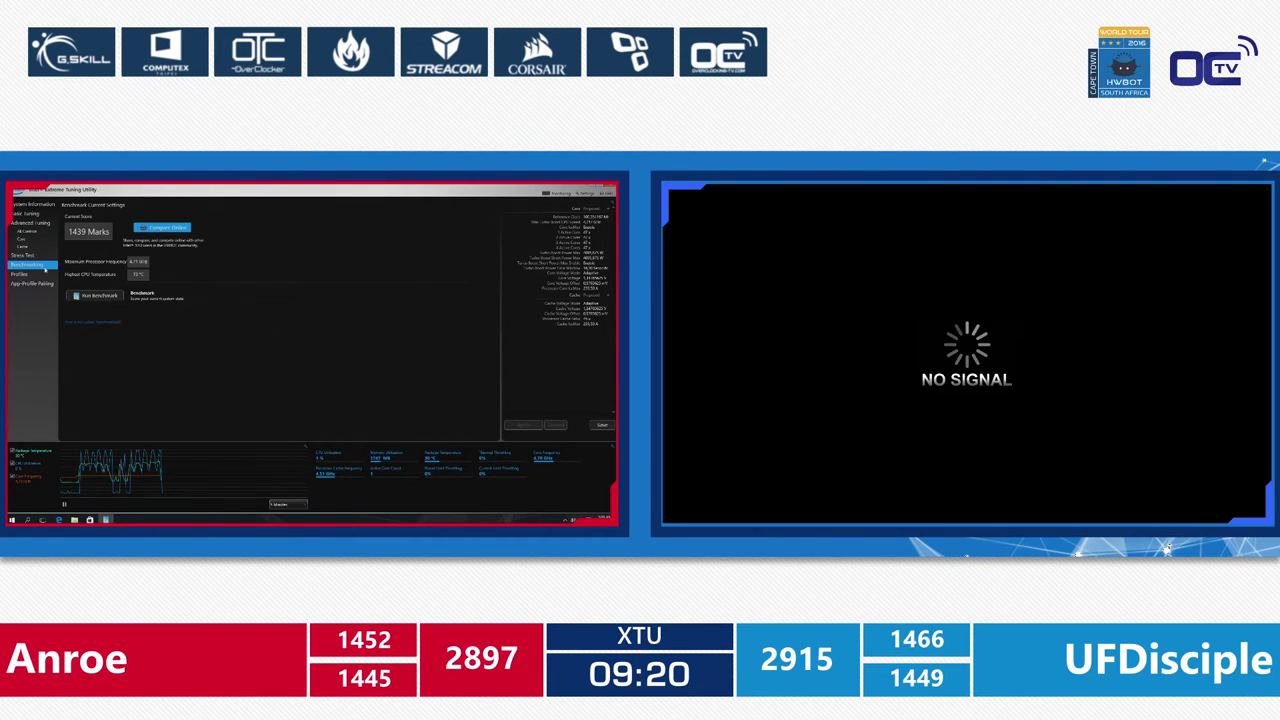
On the red-framed machine, raise the reference clock to 100.395833 MHz, apply it and run the benchmark
click(22, 239)
click(278, 214)
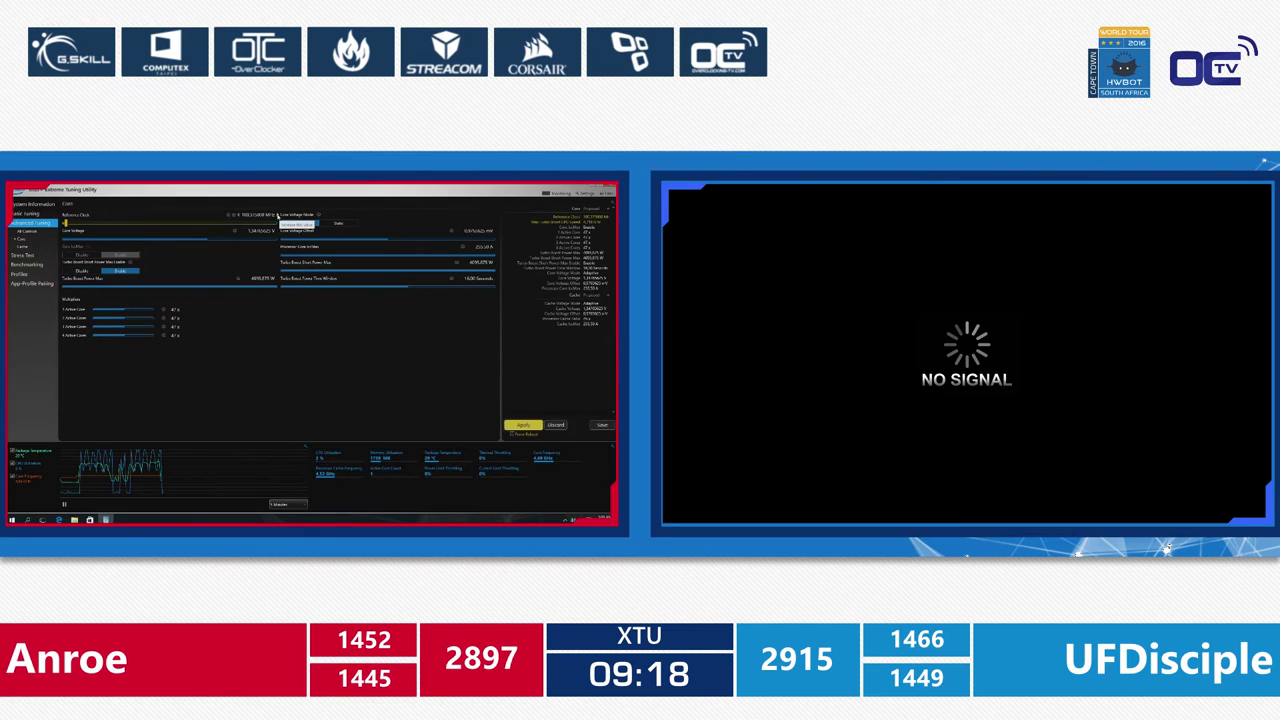
click(296, 224)
click(523, 424)
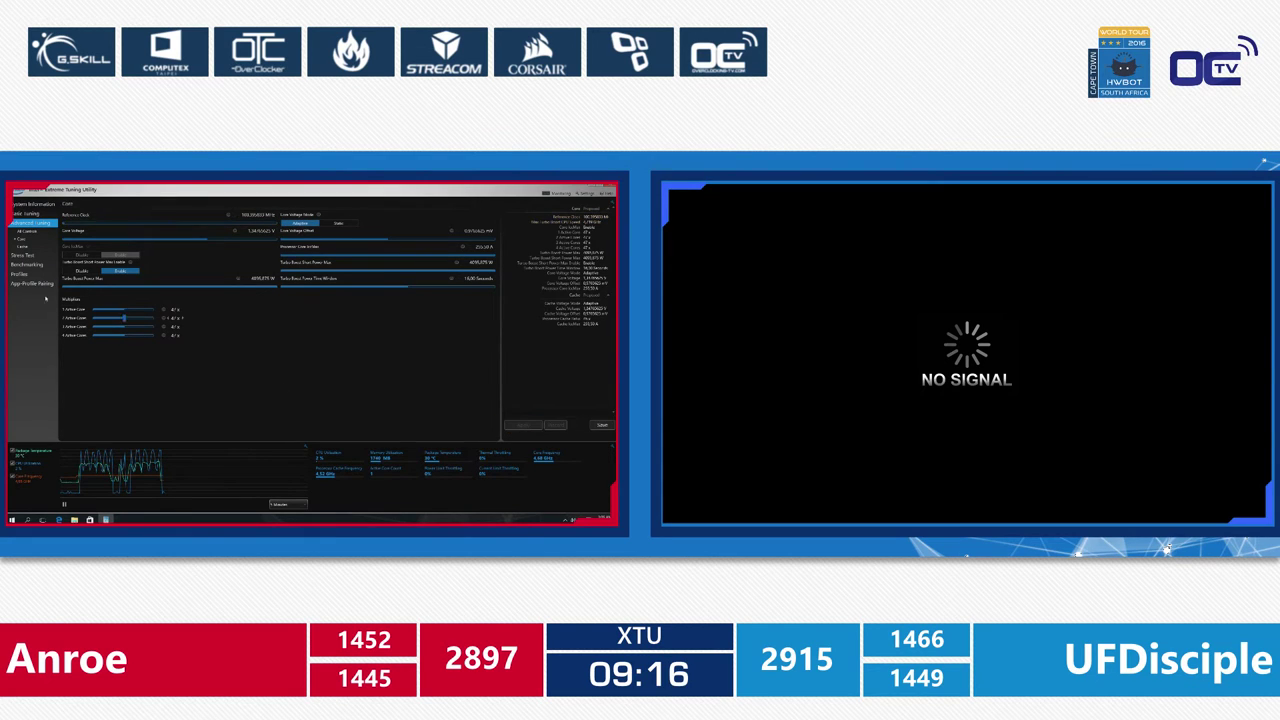
click(28, 264)
click(95, 295)
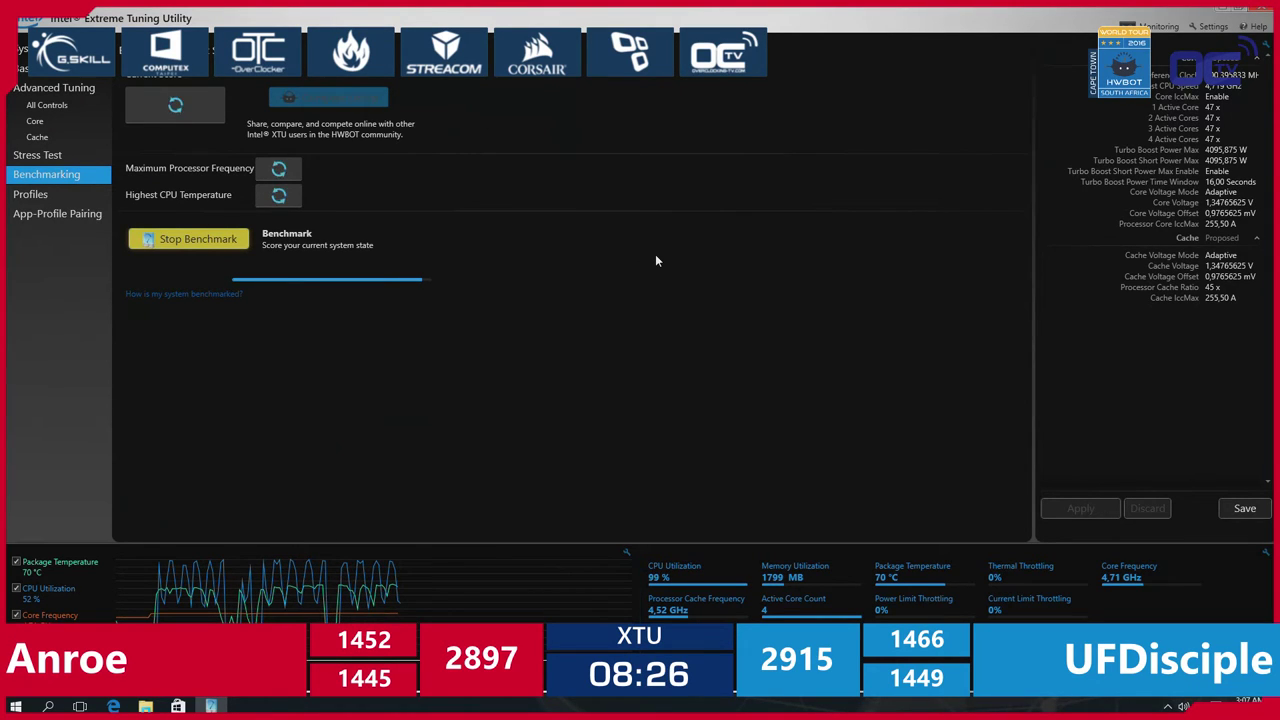
Raise the reference clock to 100.4375 MHz, apply it and start another benchmark run
click(40, 122)
click(590, 88)
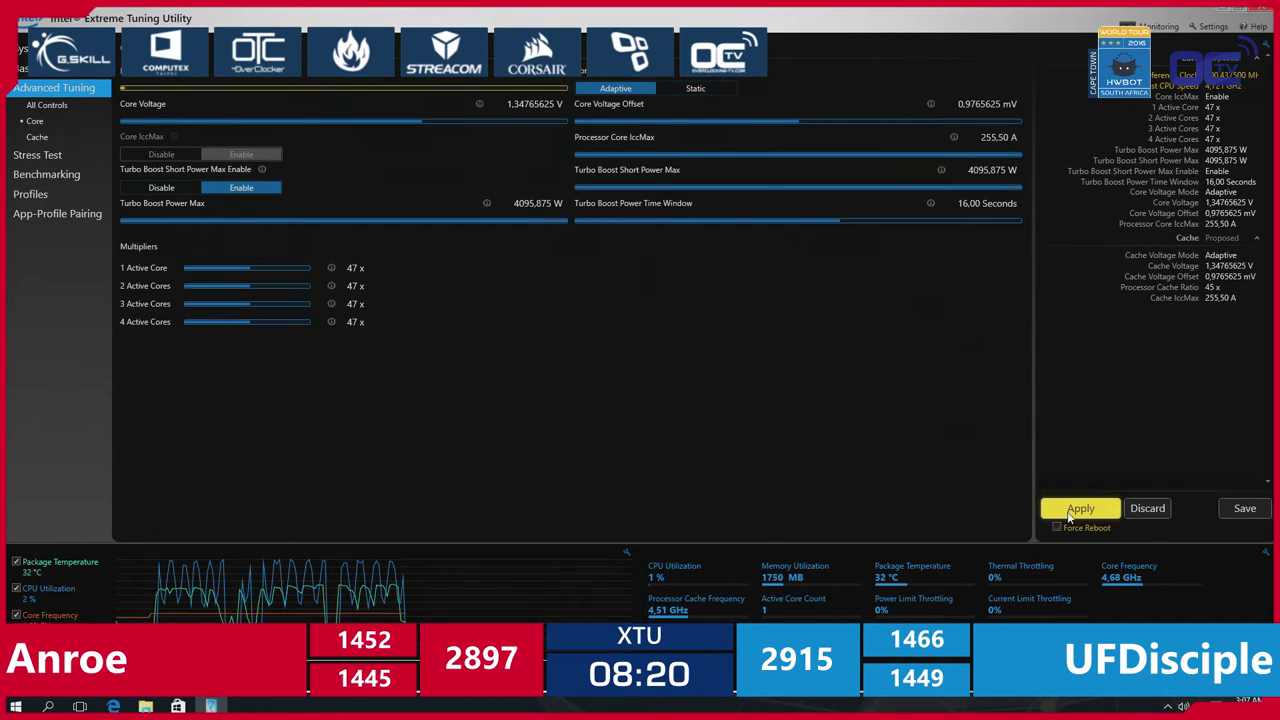
click(1070, 510)
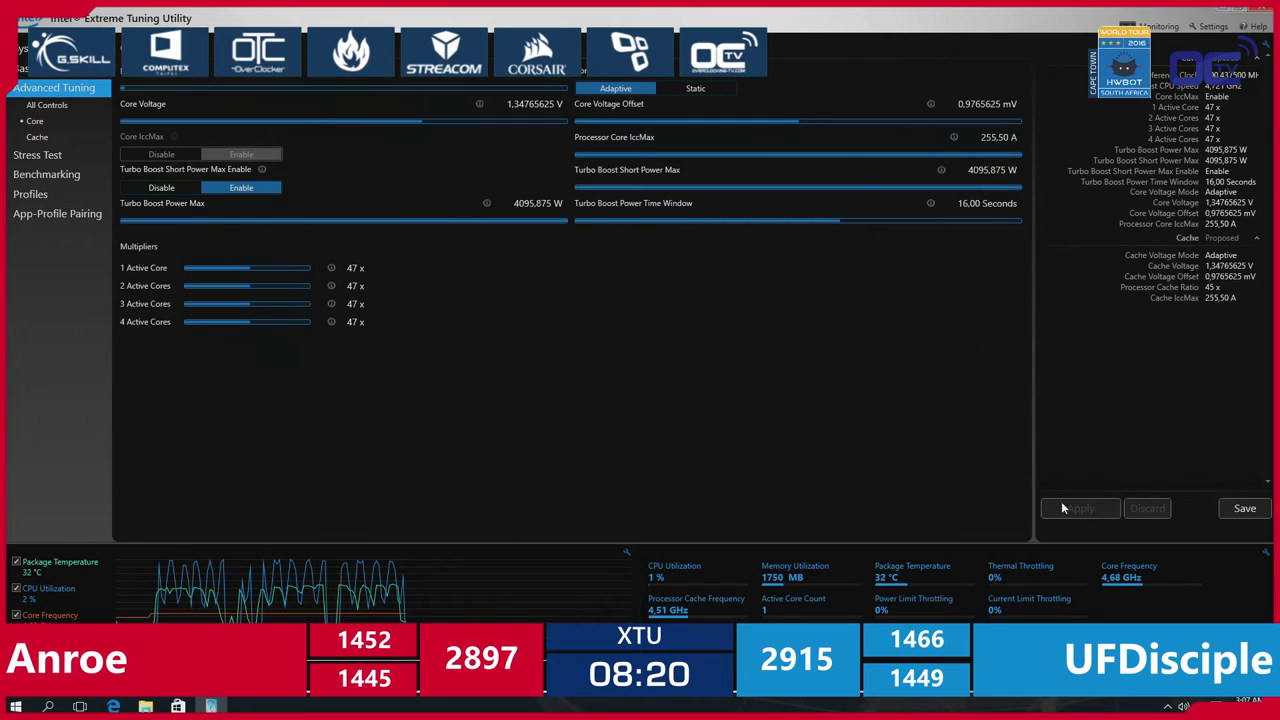
click(46, 174)
click(172, 239)
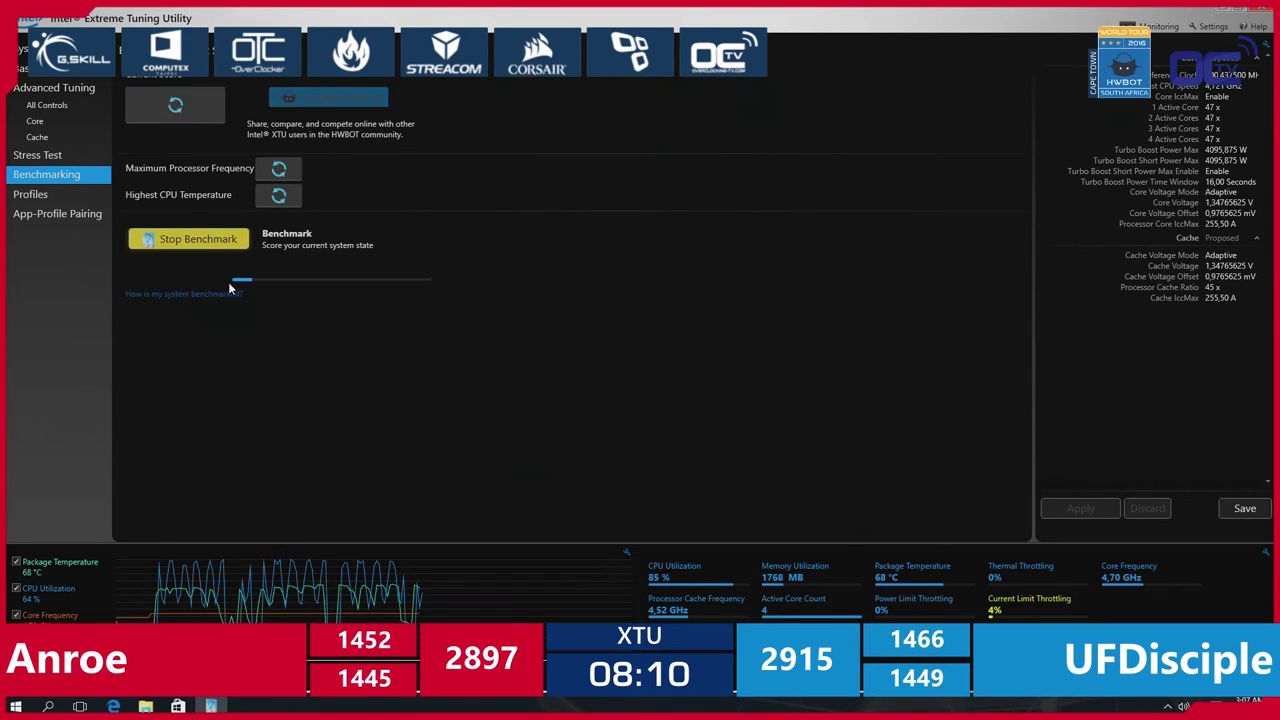
Stop the benchmark, lower the core voltage to 1.34667969 V, apply it and run the benchmark again
click(212, 242)
click(58, 124)
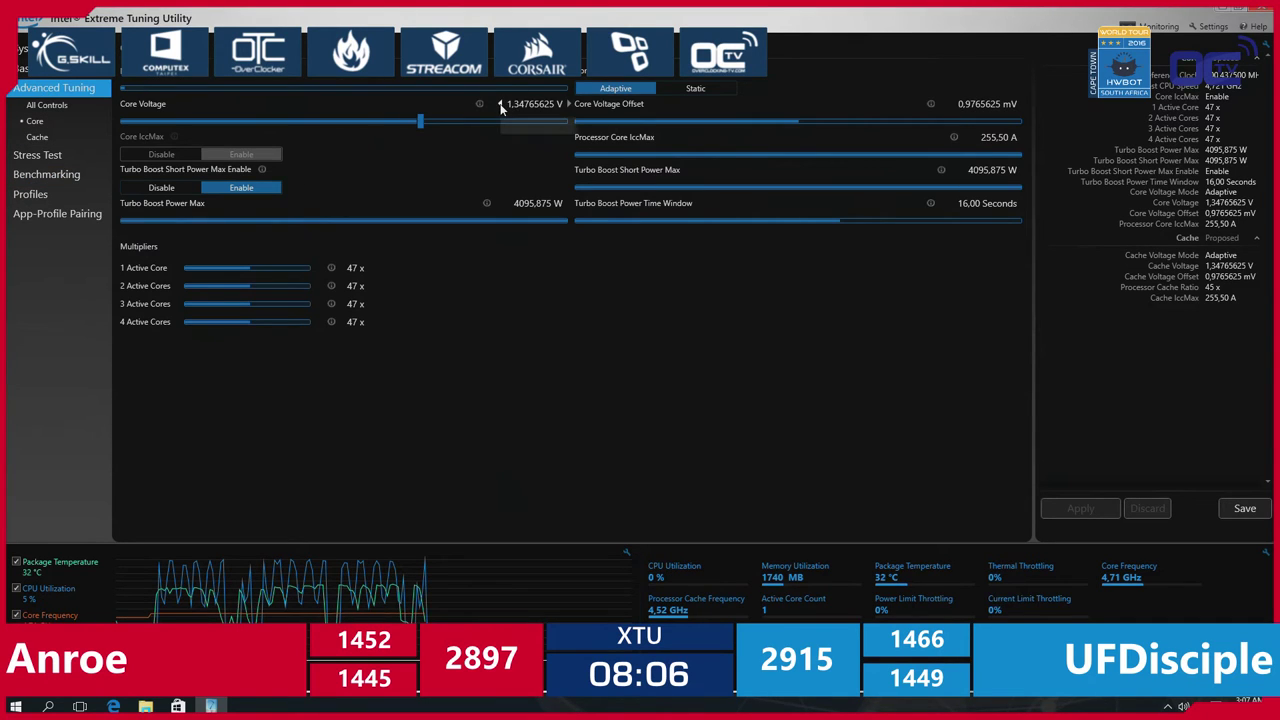
click(500, 104)
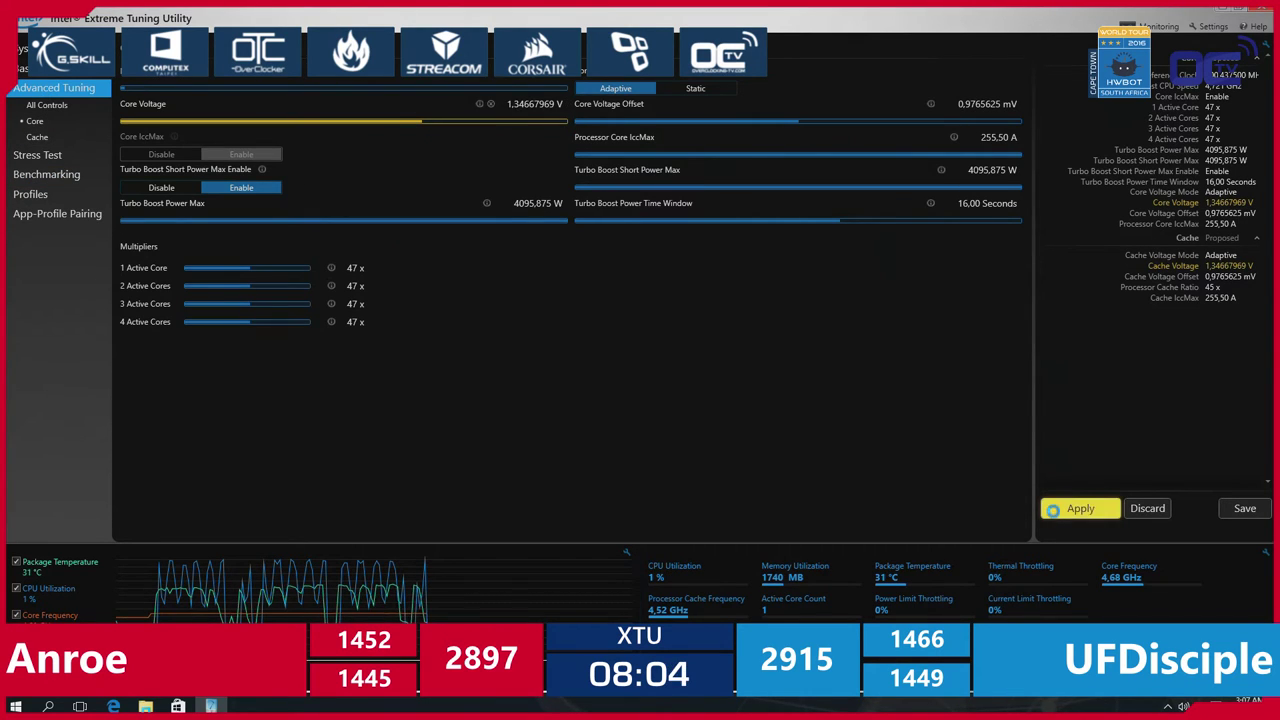
click(1080, 508)
click(46, 174)
click(169, 240)
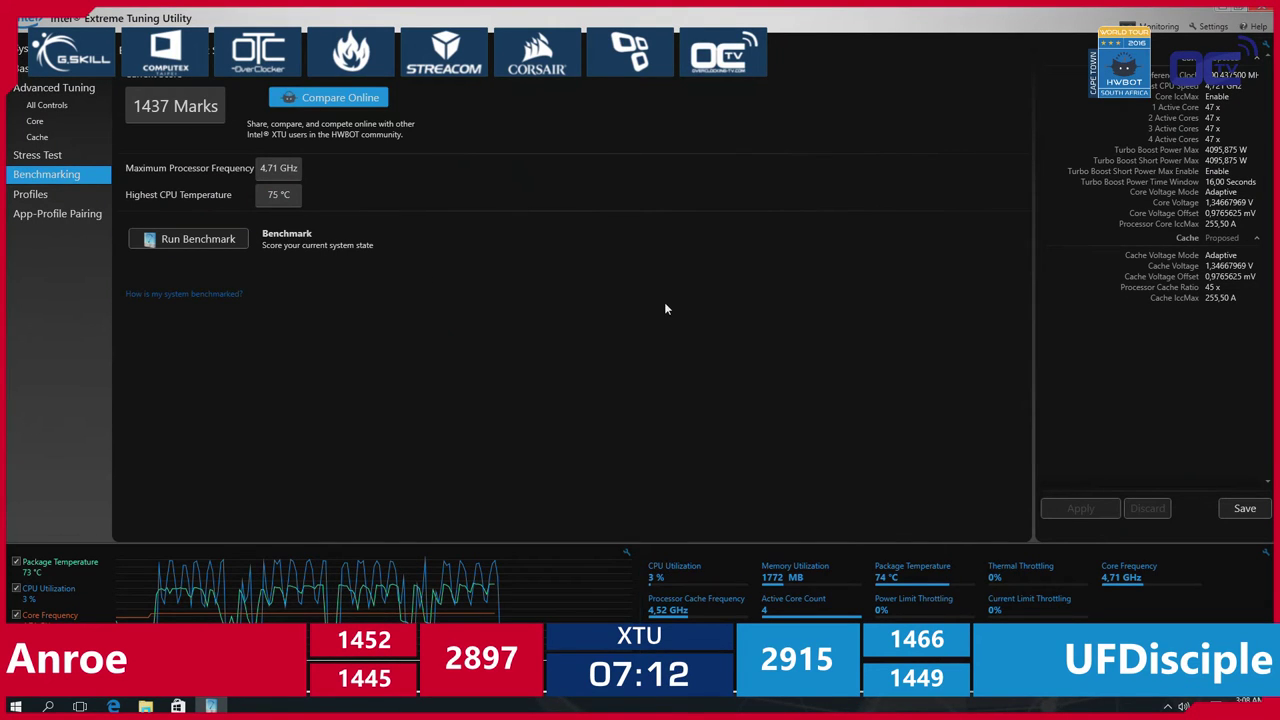
Raise the reference clock further and rerun the benchmark on the red-framed machine, and open the core tuning settings on the blue-framed one
click(35, 120)
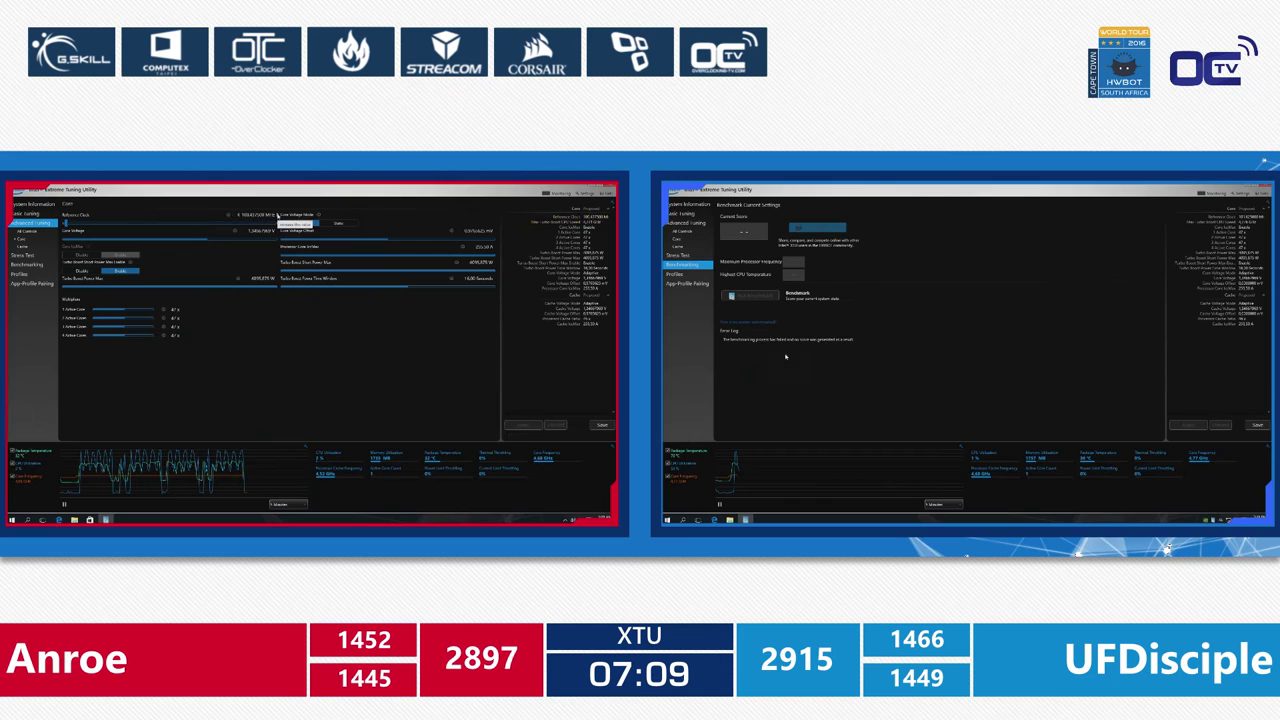
click(568, 72)
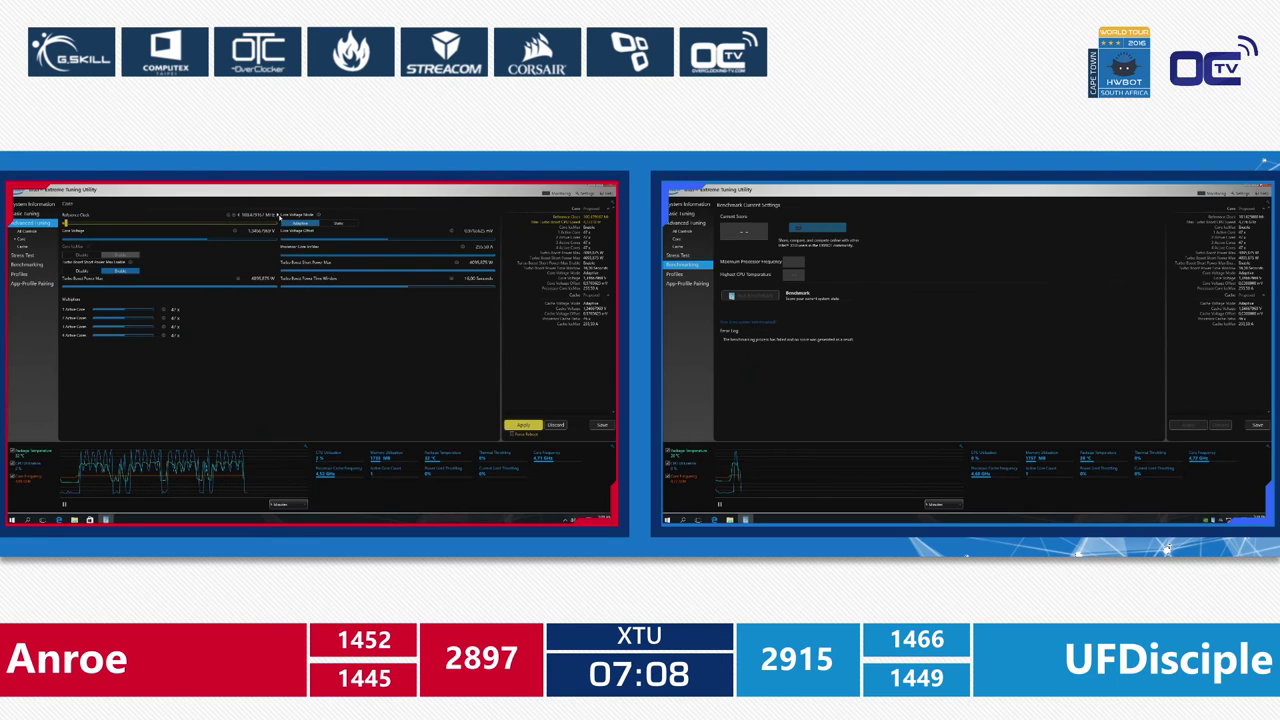
click(525, 425)
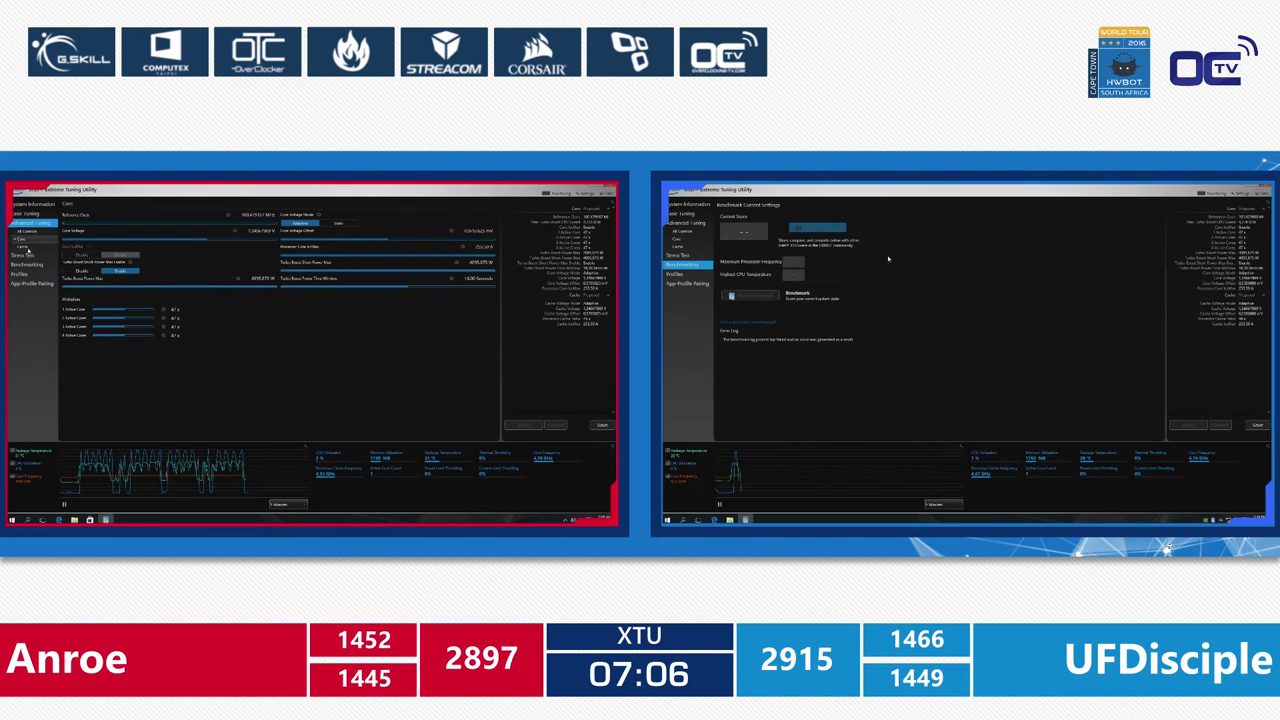
click(34, 265)
click(702, 238)
click(95, 295)
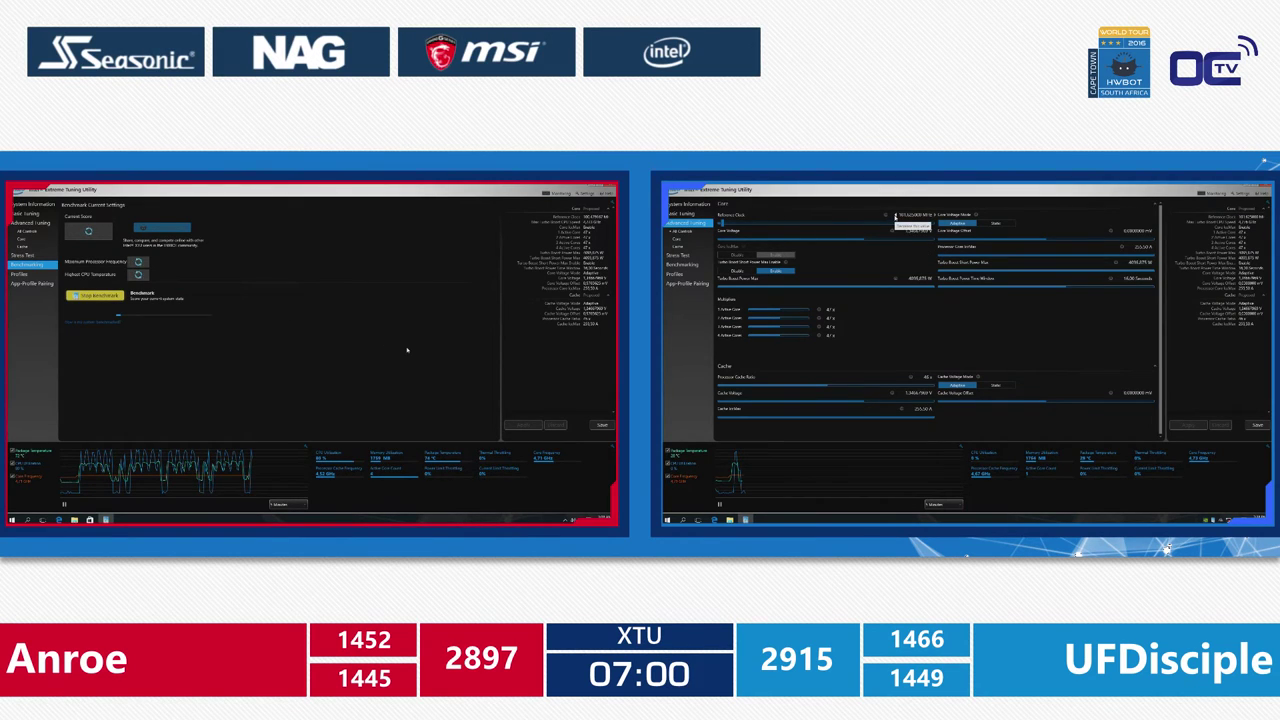
On the blue-framed machine, raise the reference clock in small increments in the core tuning settings
click(780, 335)
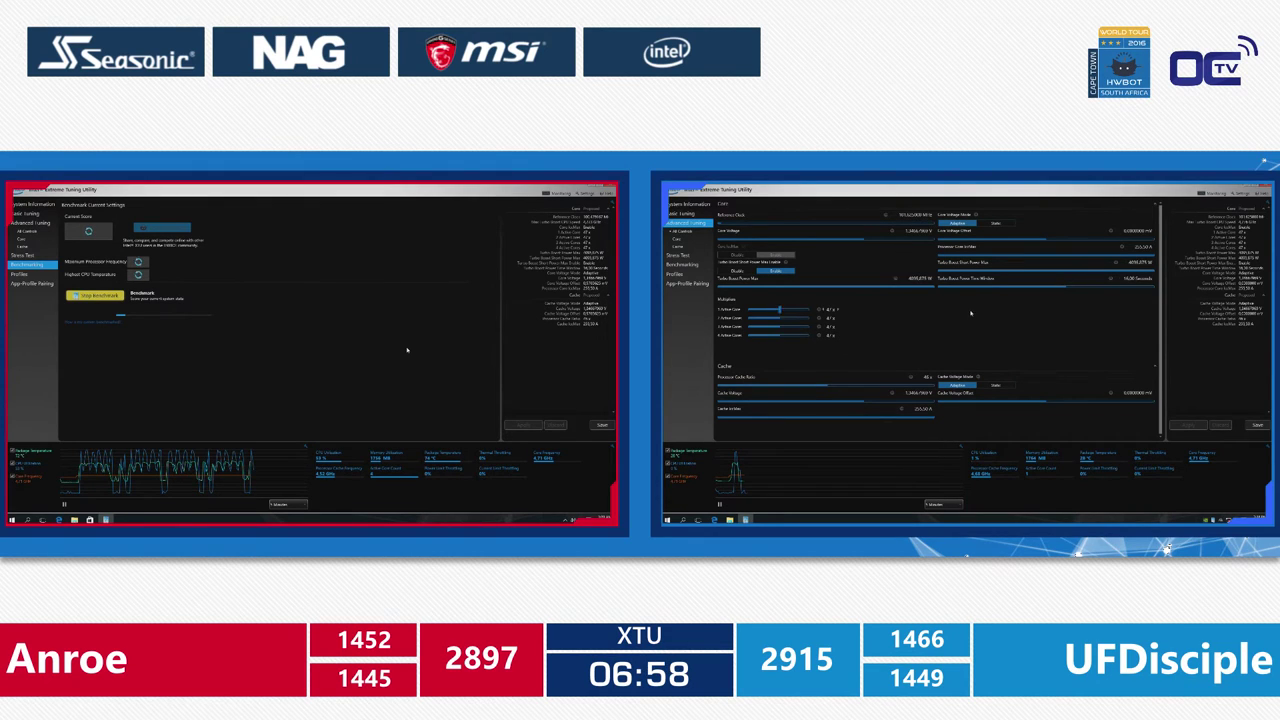
click(896, 215)
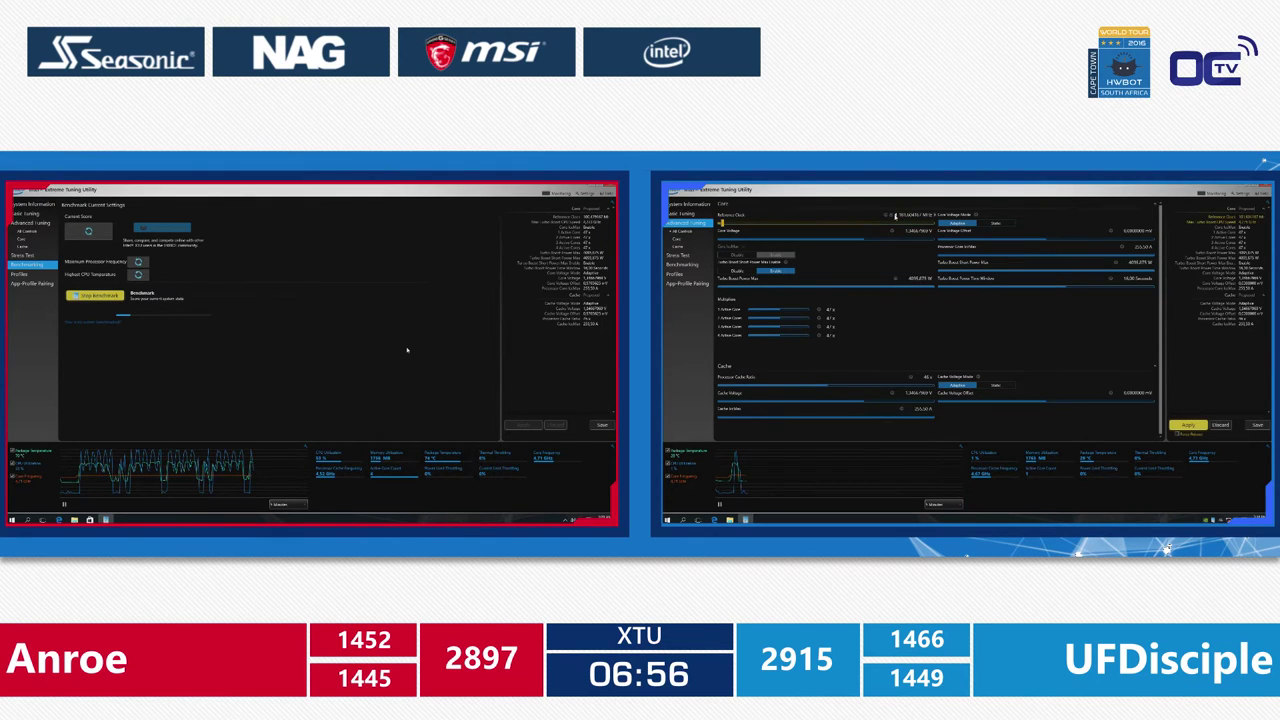
key(Right)
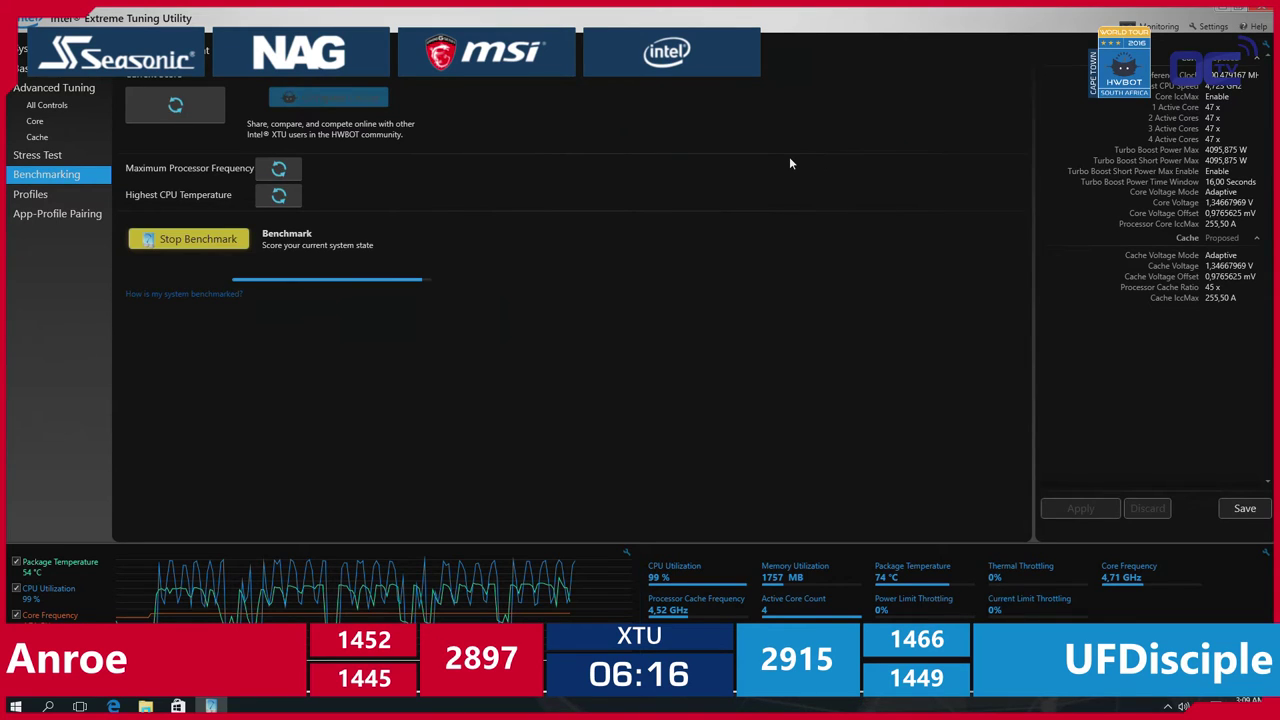
On the red-framed machine, raise the reference clock to 100.5 MHz, apply it and run the benchmark
click(35, 120)
drag(127, 88, 571, 77)
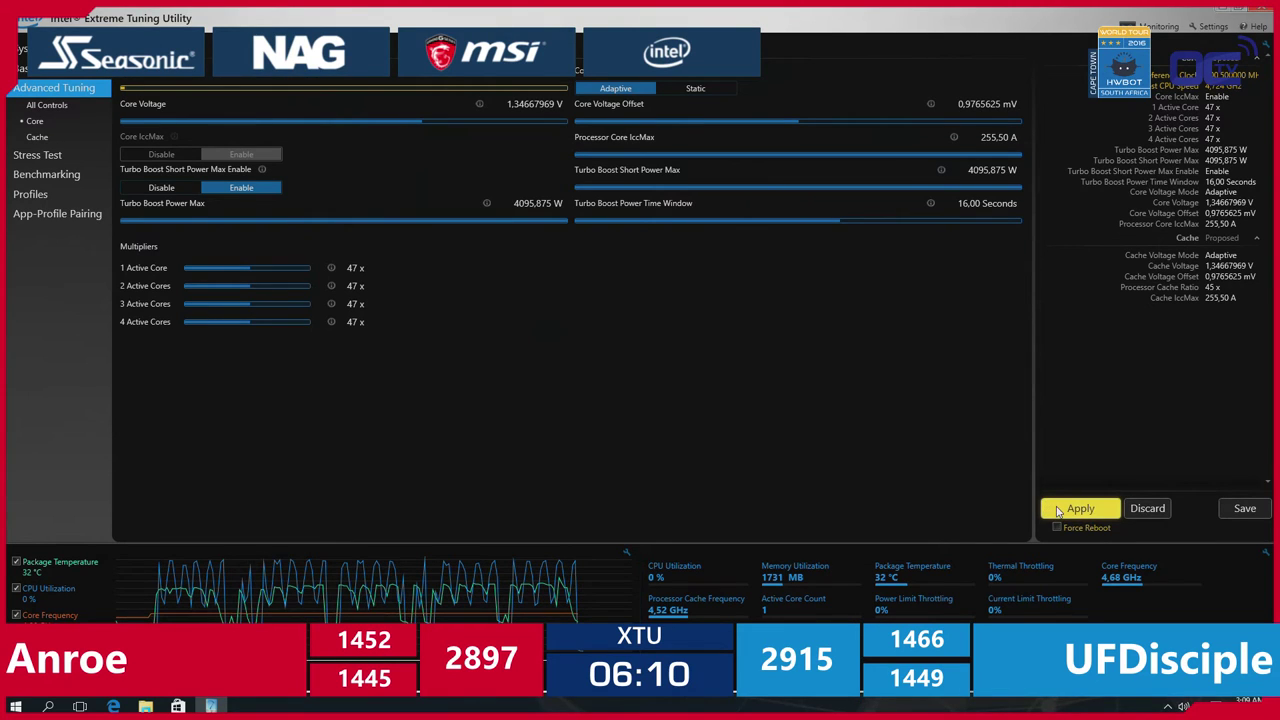
click(1080, 508)
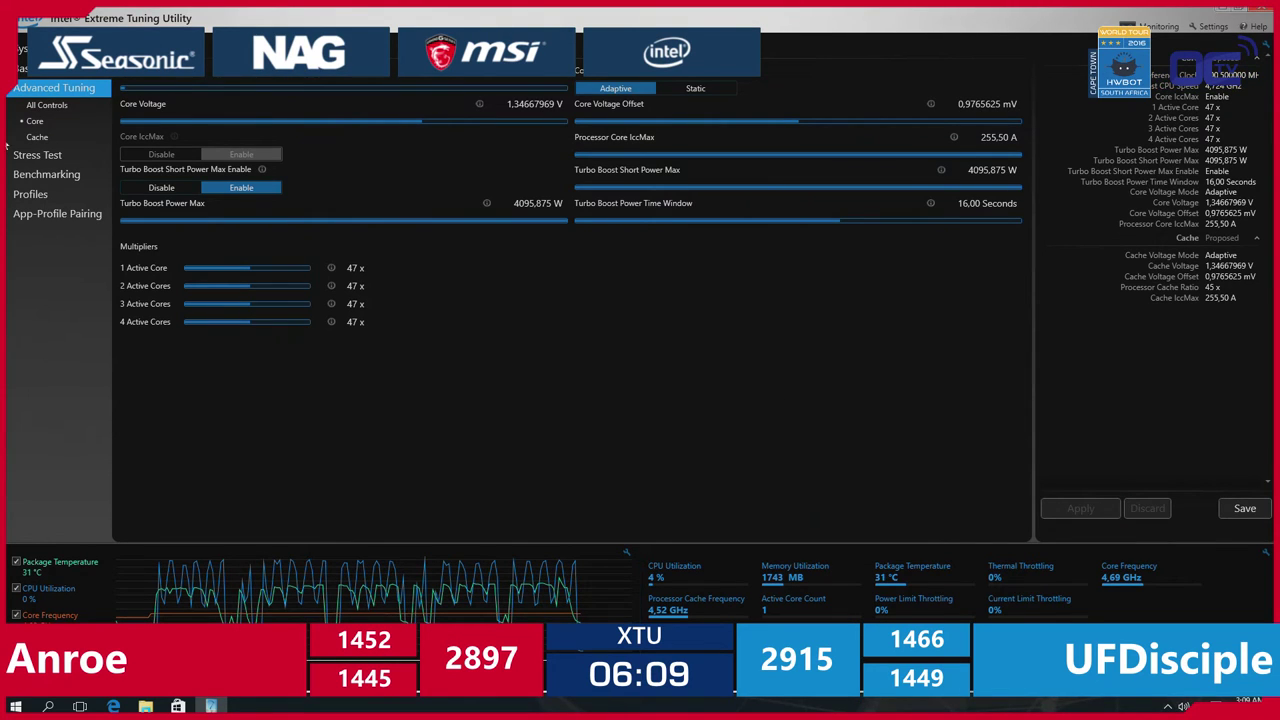
click(46, 174)
click(238, 240)
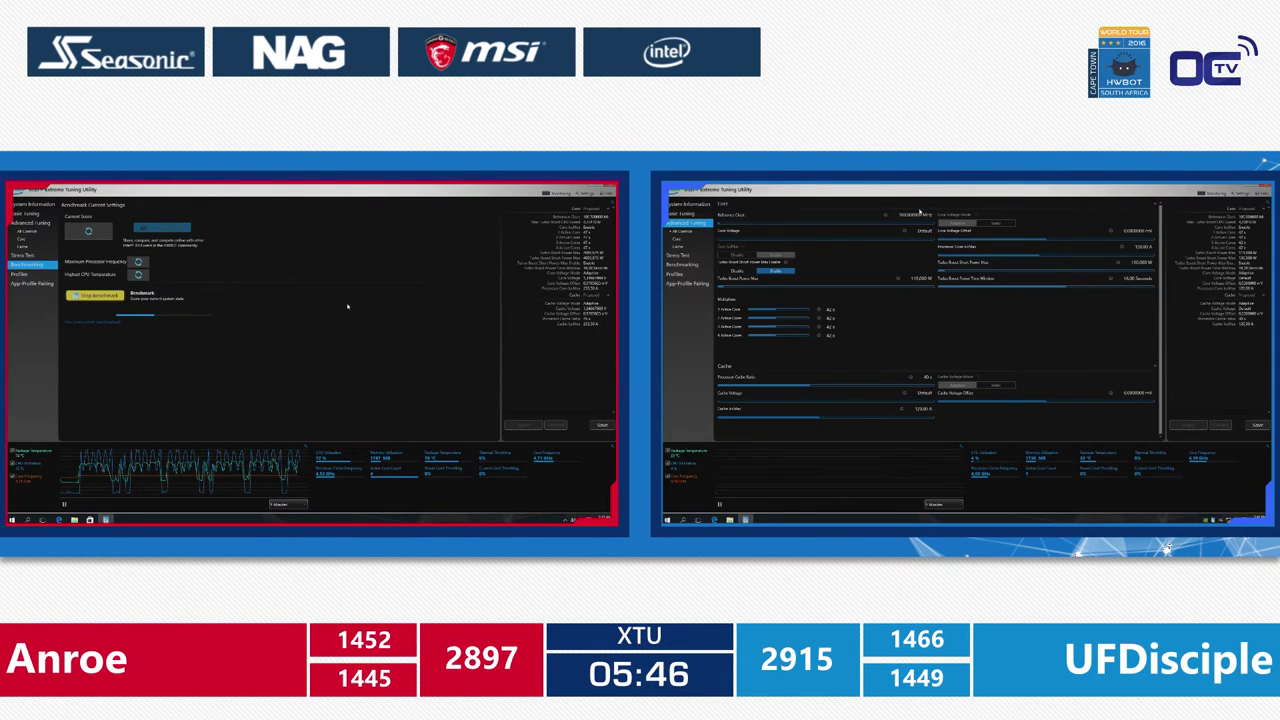
On the blue-framed machine, choose a higher reference clock and raise the core voltage from its default
click(921, 215)
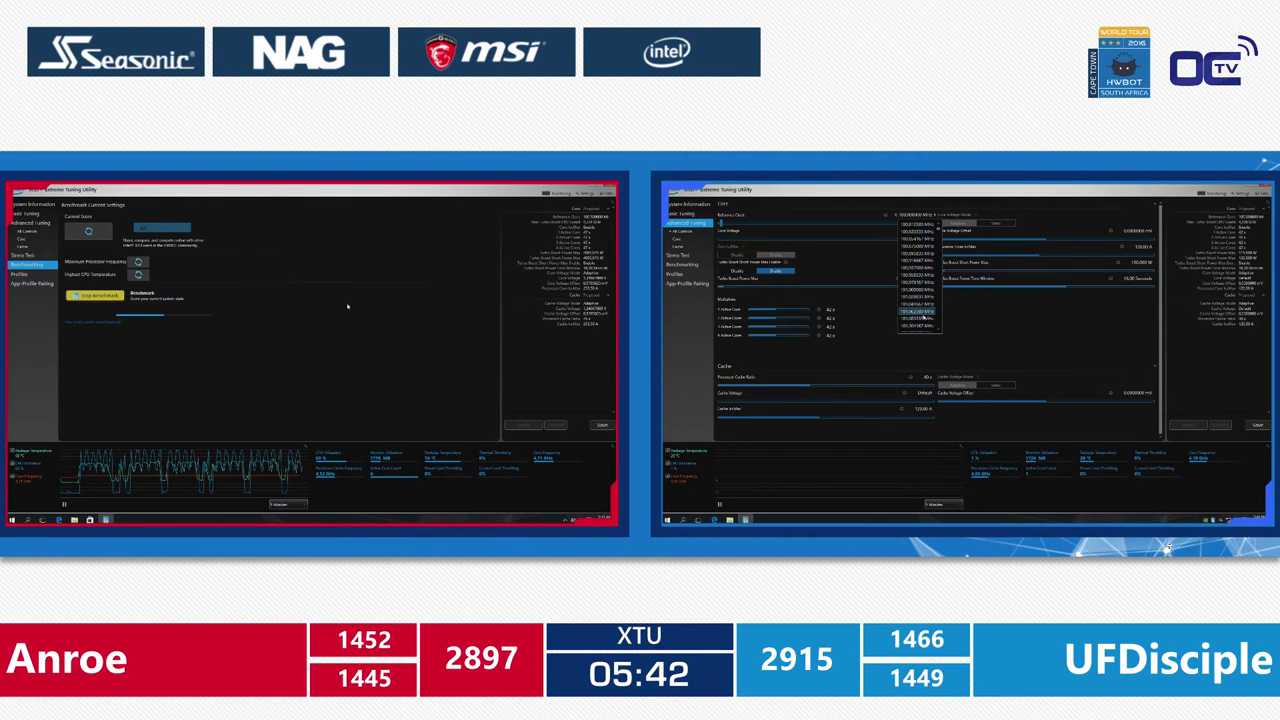
click(918, 310)
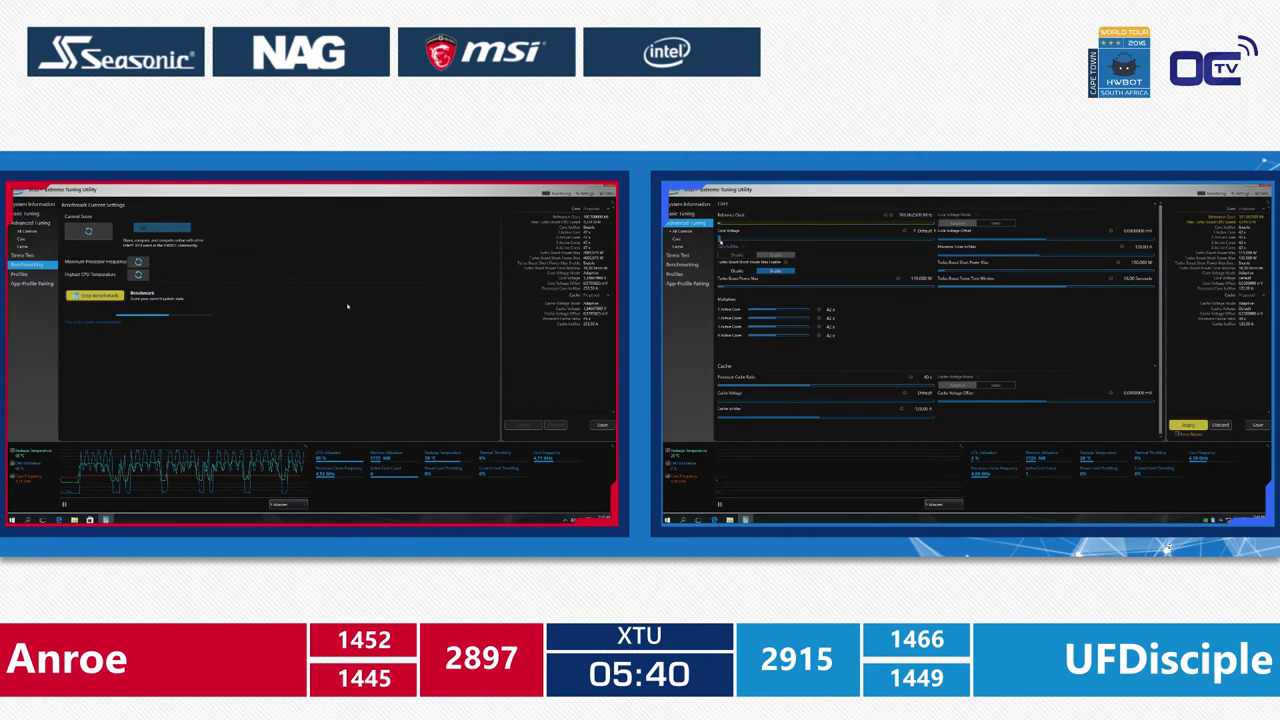
drag(720, 240, 860, 241)
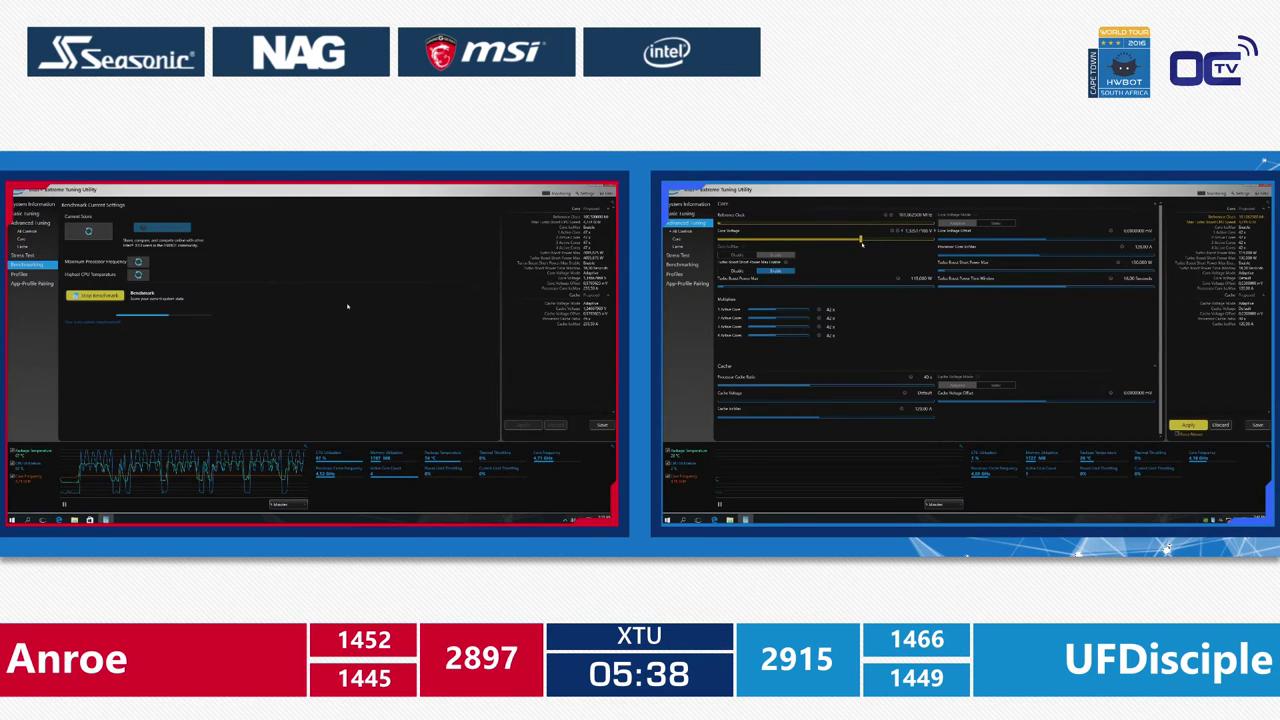
click(934, 231)
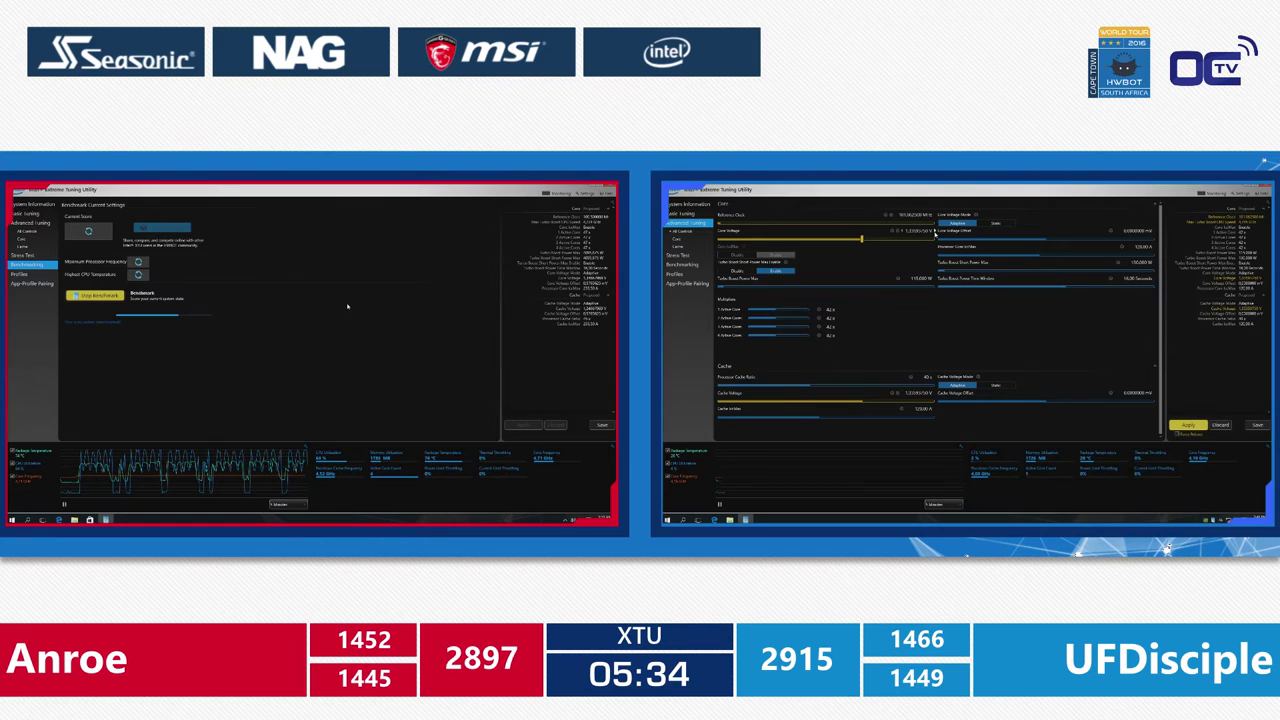
Set Turbo Boost Power Max to 4095.875 W, Processor Core IccMax to 255.50 A and all four active-core multipliers to 47x
drag(726, 287, 936, 287)
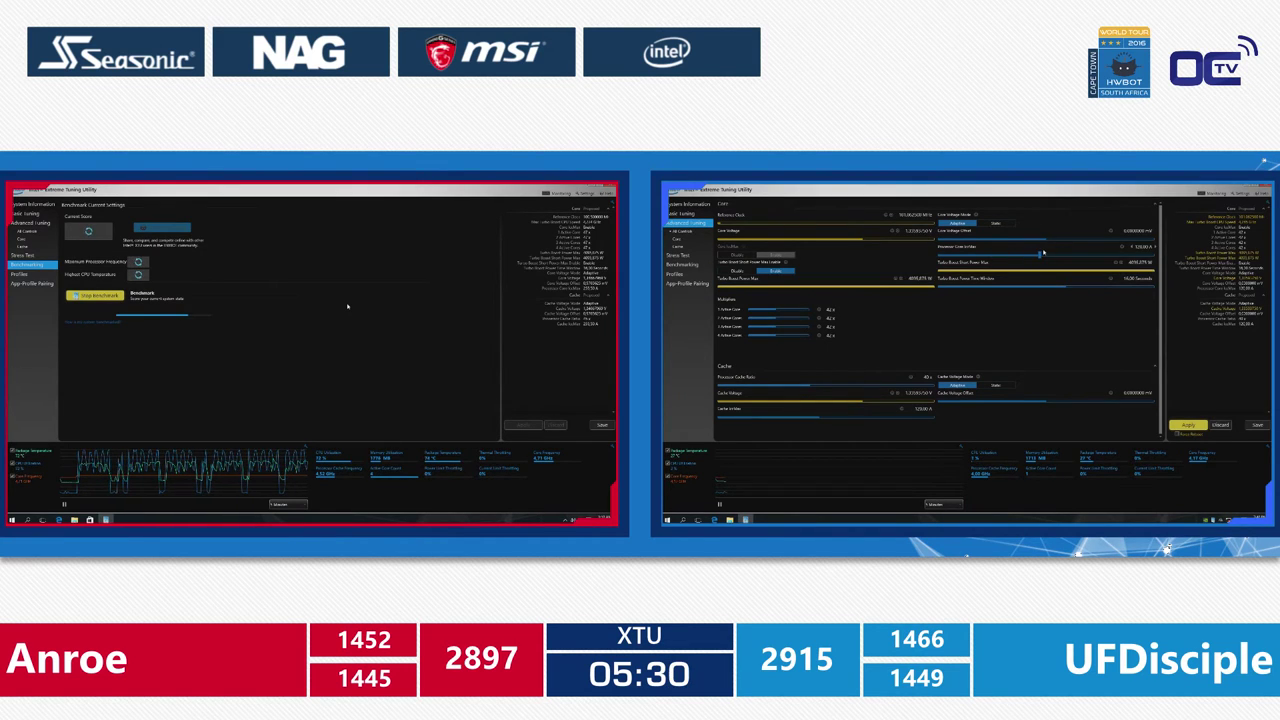
drag(1040, 255, 1152, 255)
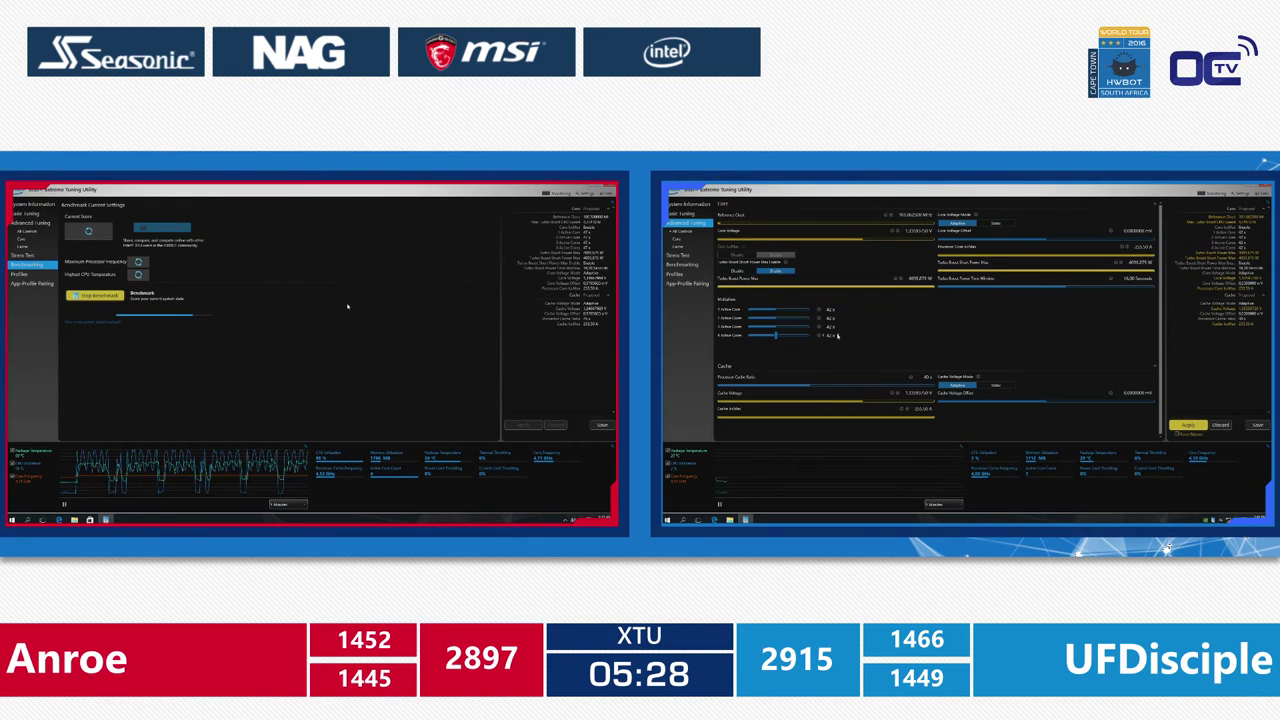
click(838, 335)
click(839, 336)
Apply the new settings and run the benchmark on the blue-framed machine, and open the core tuning settings on the red-framed one
click(1188, 425)
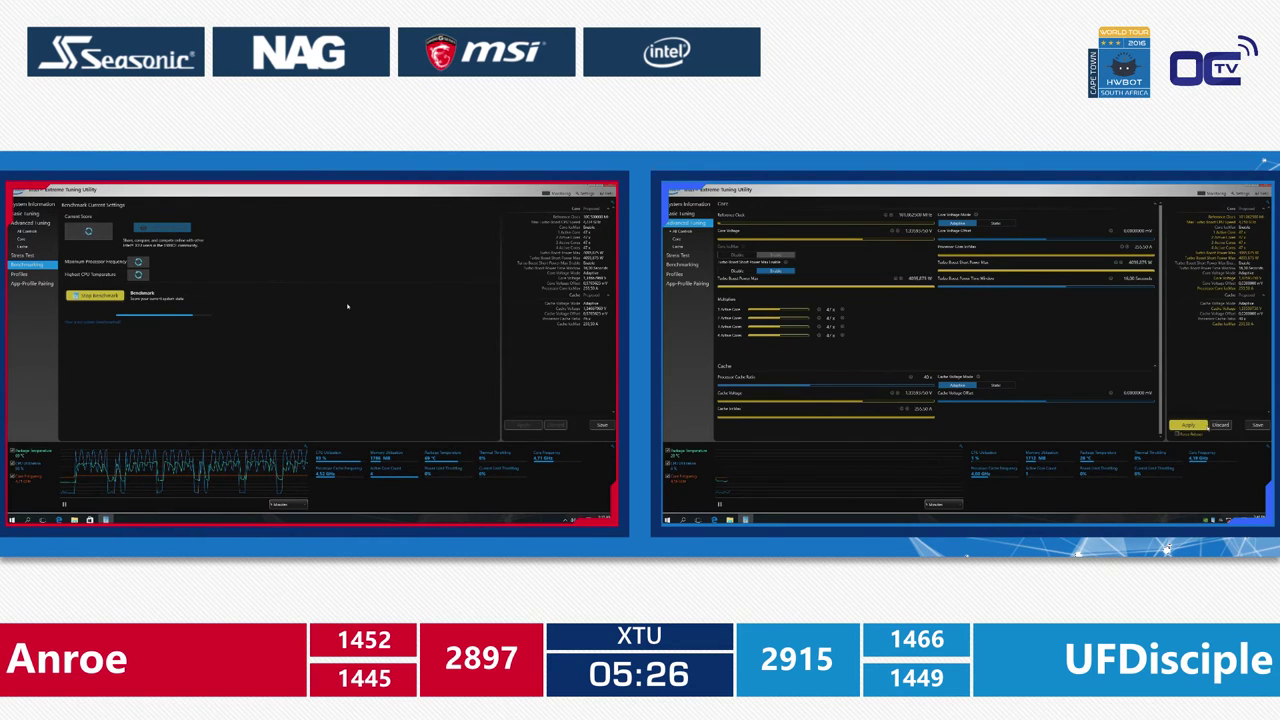
click(699, 267)
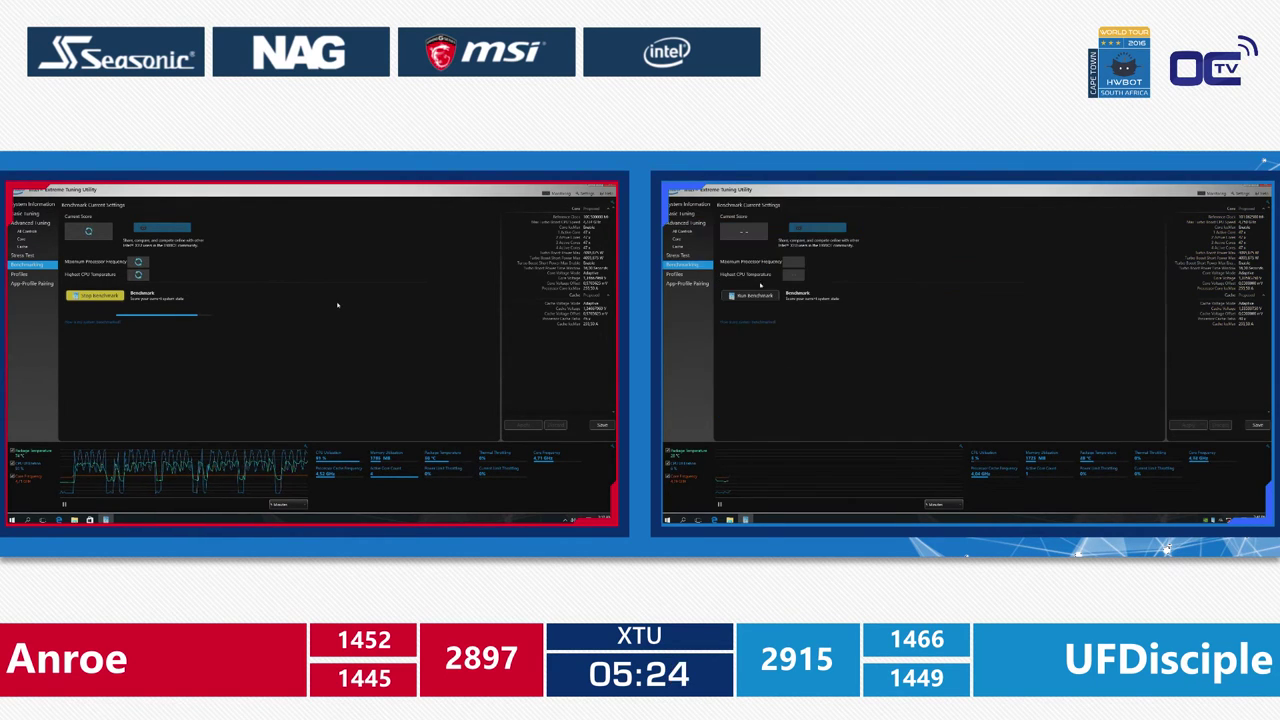
click(749, 296)
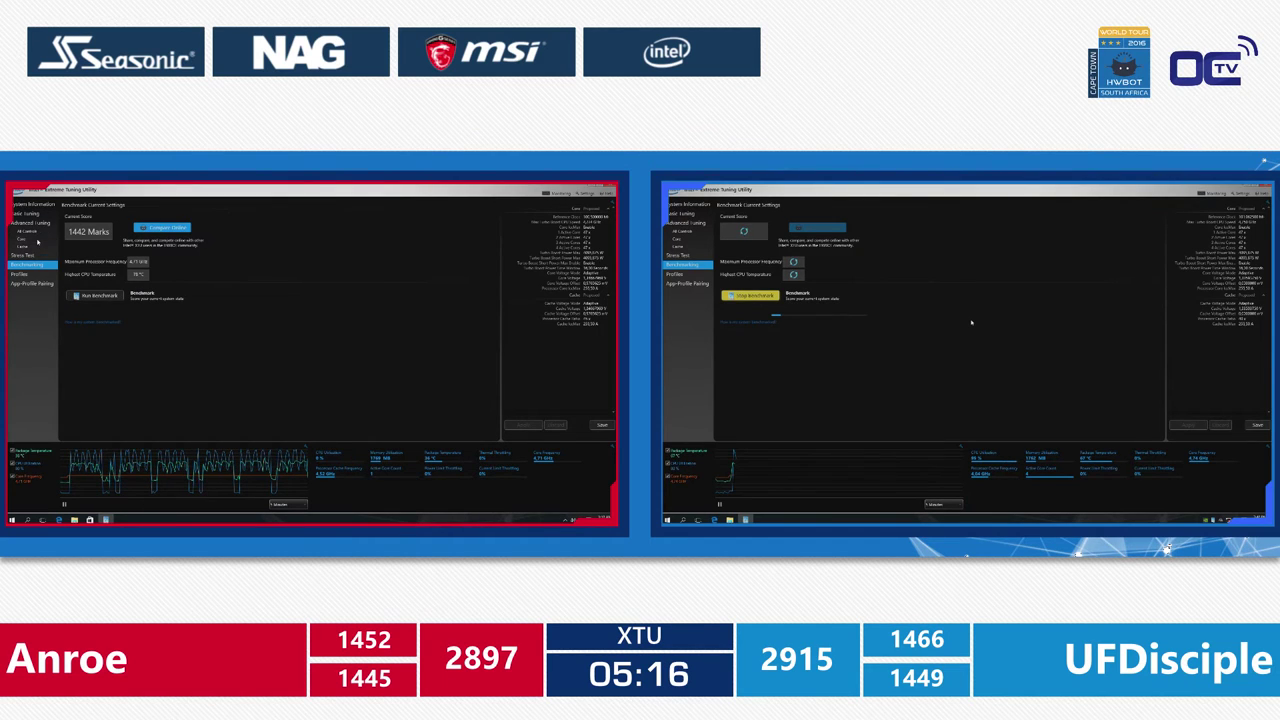
click(37, 241)
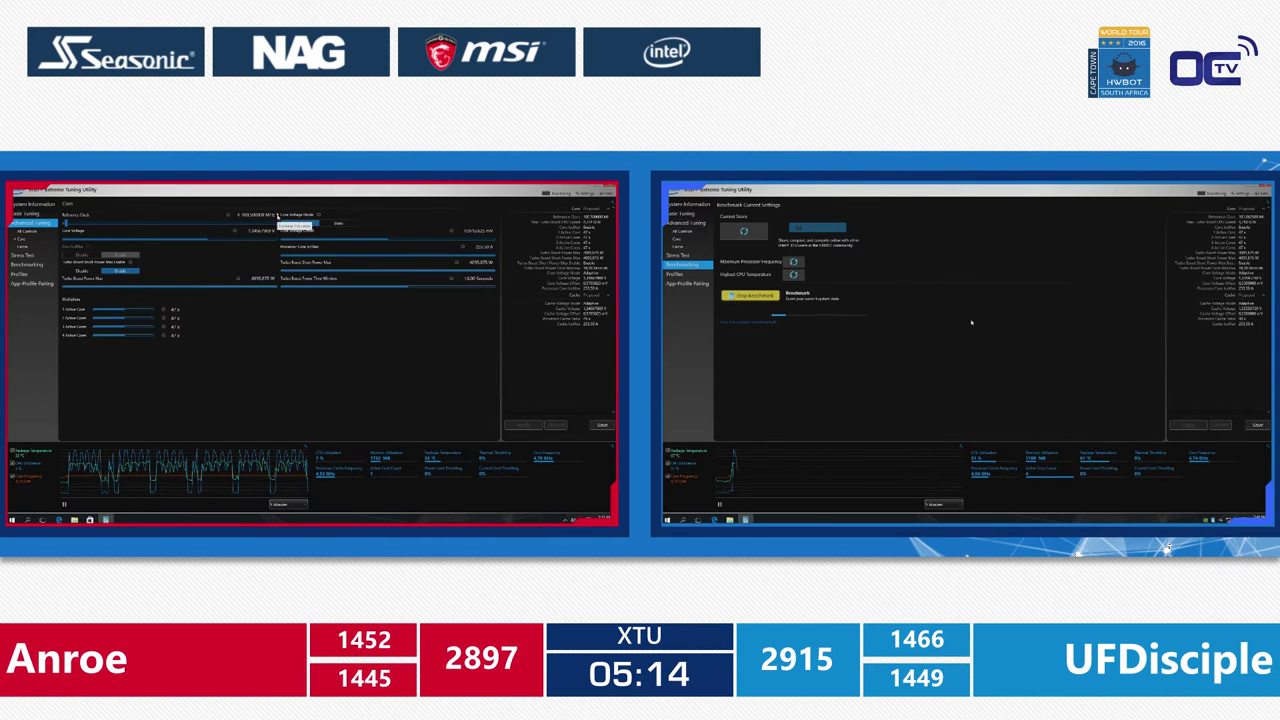